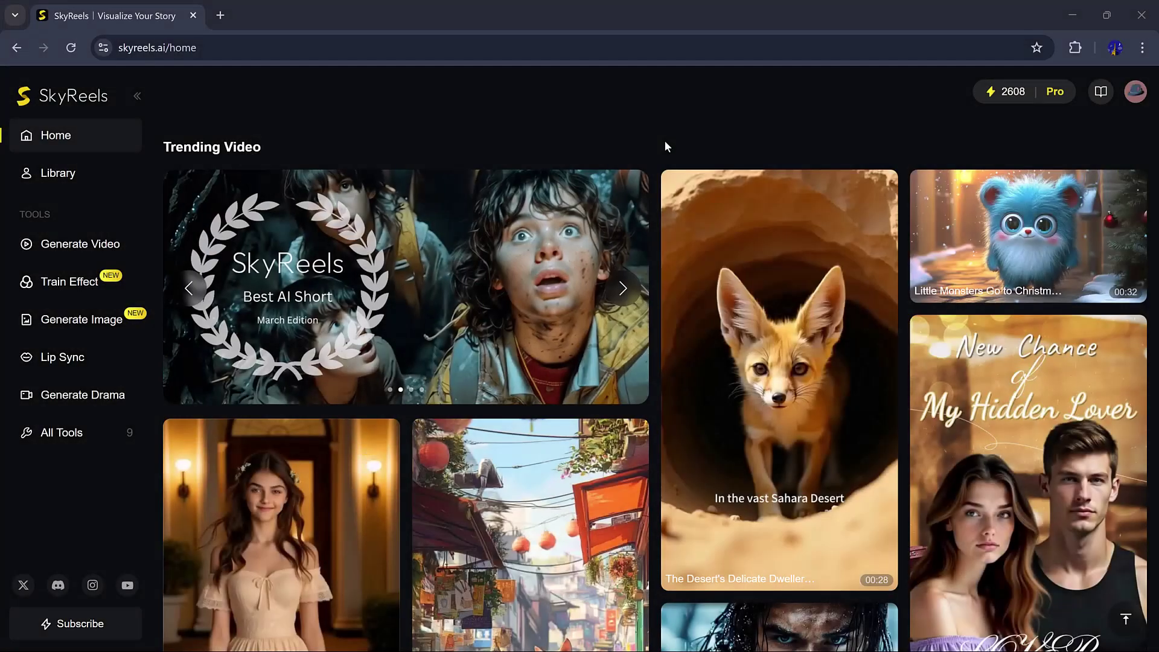
- Scroll down through the SkyReels home page gallery and back up
{"action": "scroll", "coordinate": [665, 147], "scroll_direction": "down", "scroll_amount": 6}
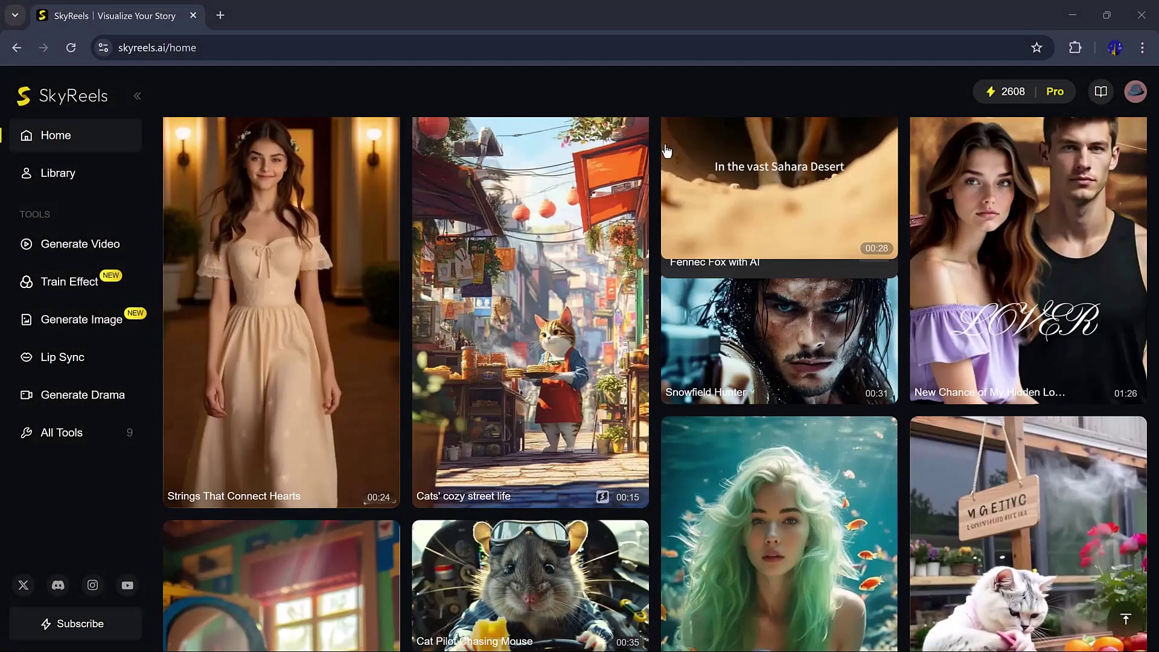
{"action": "scroll", "coordinate": [654, 225], "scroll_direction": "down", "scroll_amount": 9}
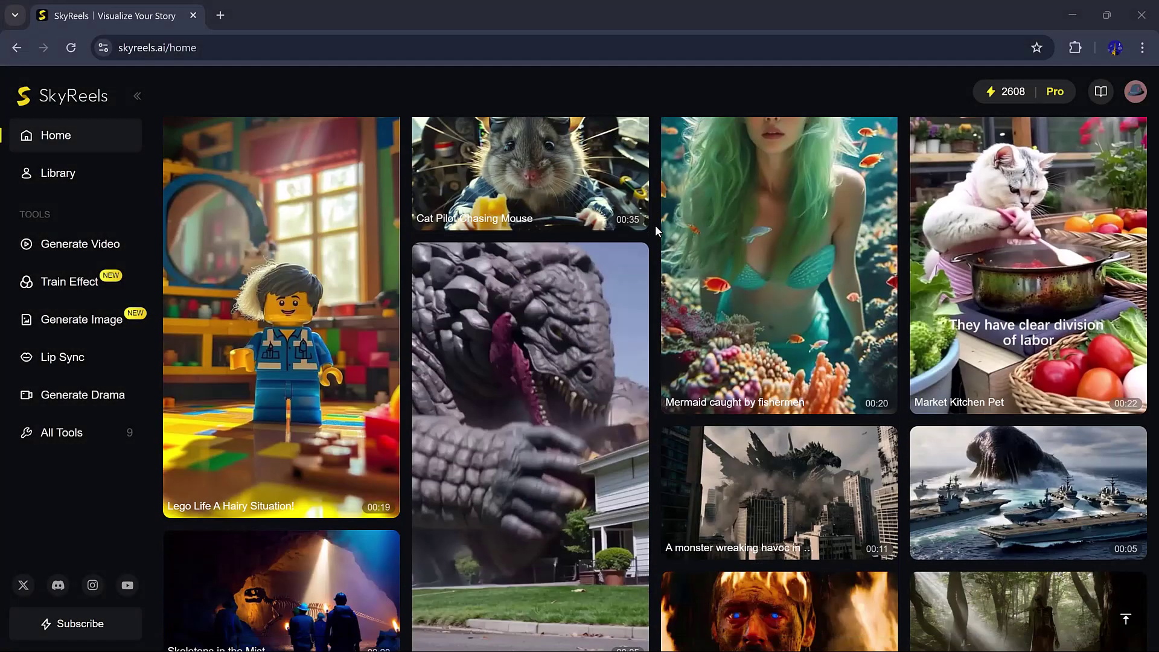
{"action": "scroll", "coordinate": [656, 229], "scroll_direction": "down", "scroll_amount": 4}
{"action": "scroll", "coordinate": [656, 231], "scroll_direction": "down", "scroll_amount": 7}
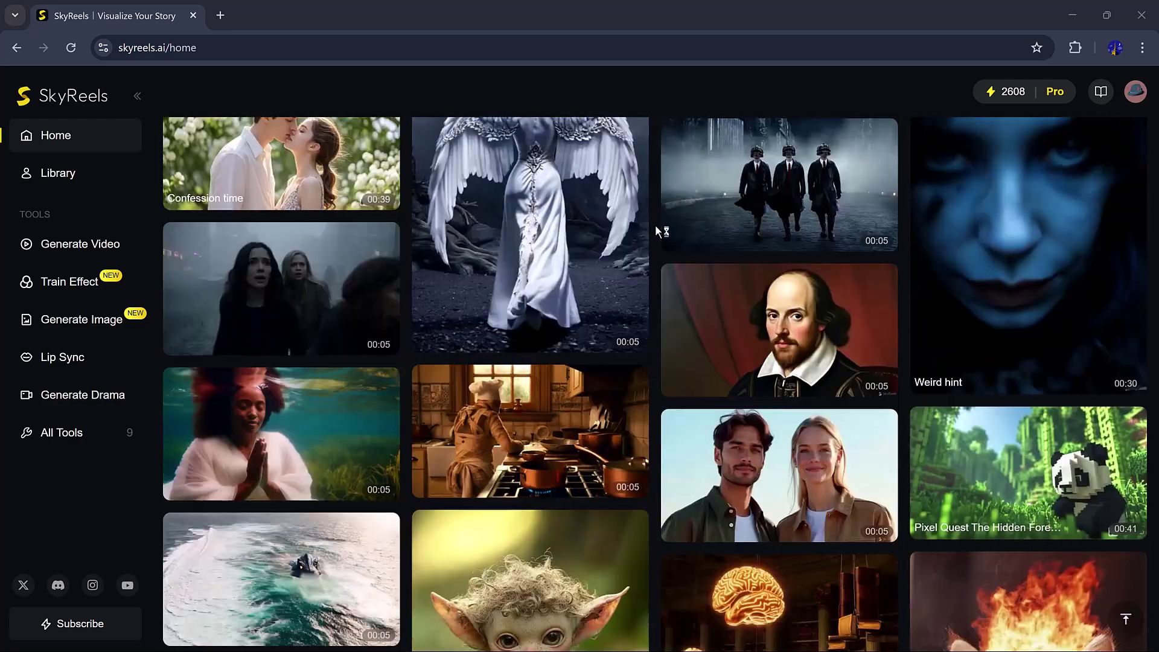
{"action": "scroll", "coordinate": [656, 231], "scroll_direction": "down", "scroll_amount": 6}
{"action": "scroll", "coordinate": [655, 225], "scroll_direction": "down", "scroll_amount": 15}
{"action": "scroll", "coordinate": [654, 225], "scroll_direction": "down", "scroll_amount": 10}
{"action": "scroll", "coordinate": [655, 225], "scroll_direction": "down", "scroll_amount": 10}
{"action": "scroll", "coordinate": [656, 230], "scroll_direction": "down", "scroll_amount": 10}
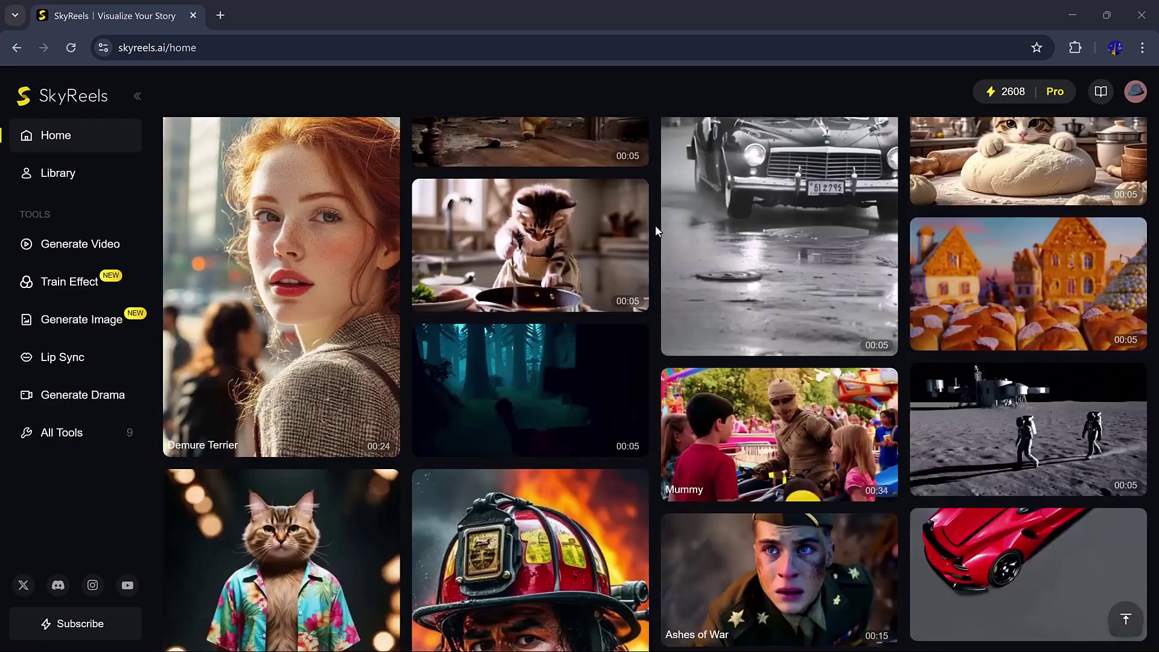
{"action": "scroll", "coordinate": [656, 229], "scroll_direction": "down", "scroll_amount": 6}
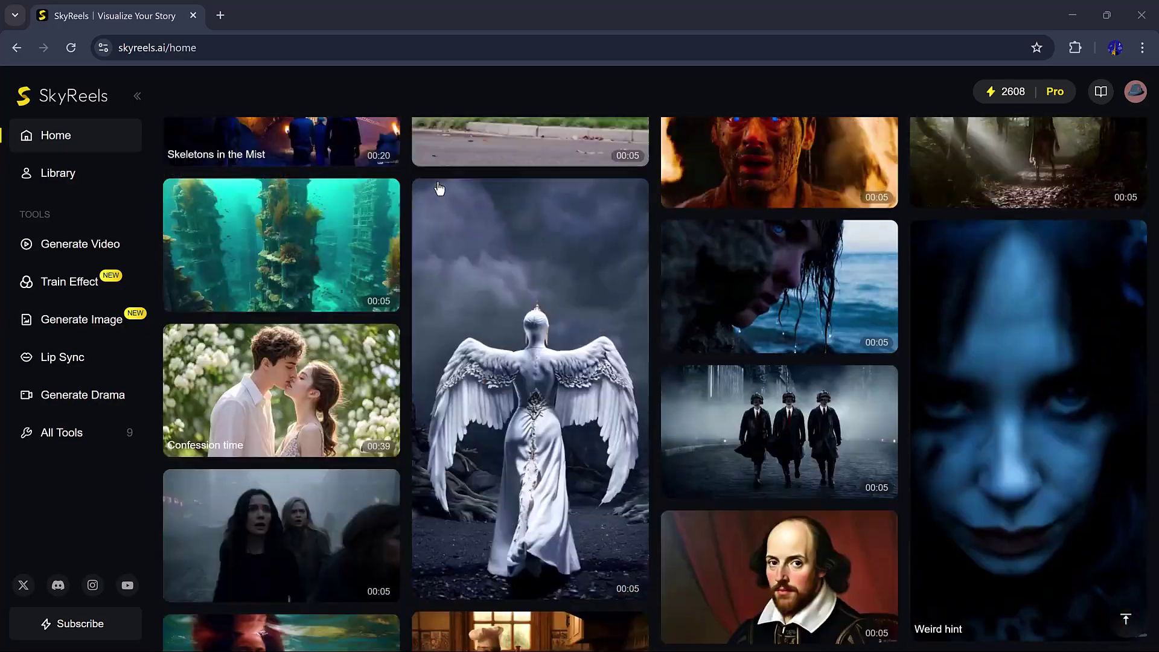
{"action": "scroll", "coordinate": [441, 189], "scroll_direction": "up", "scroll_amount": 3}
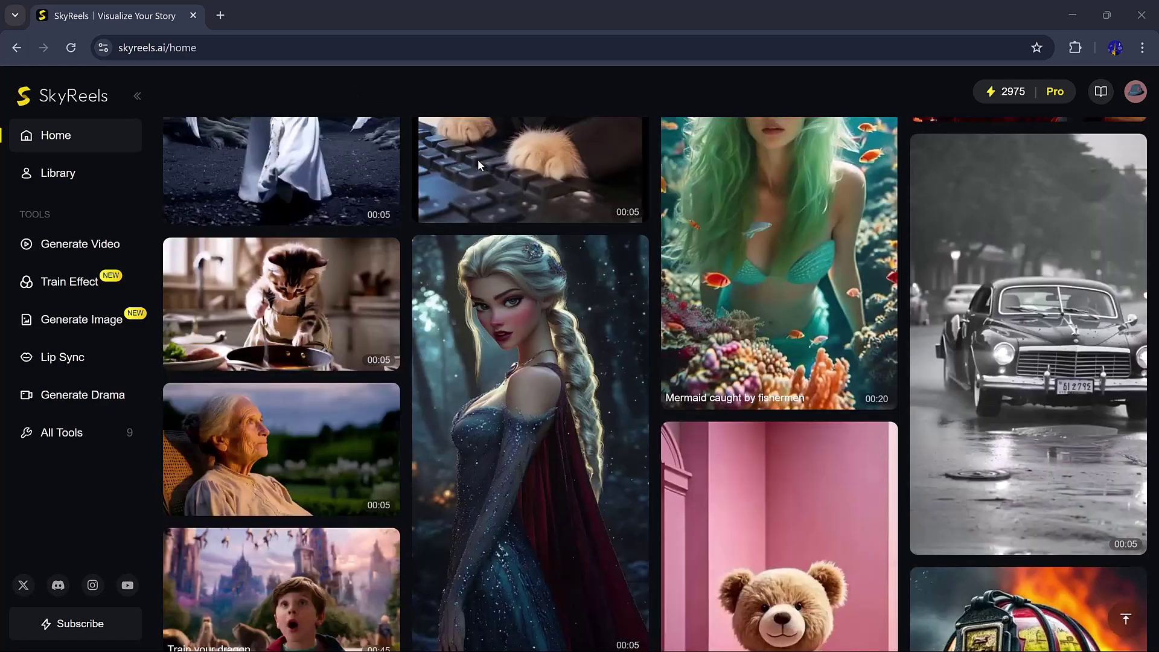
{"action": "scroll", "coordinate": [478, 160], "scroll_direction": "up", "scroll_amount": 20}
{"action": "scroll", "coordinate": [478, 164], "scroll_direction": "up", "scroll_amount": 5}
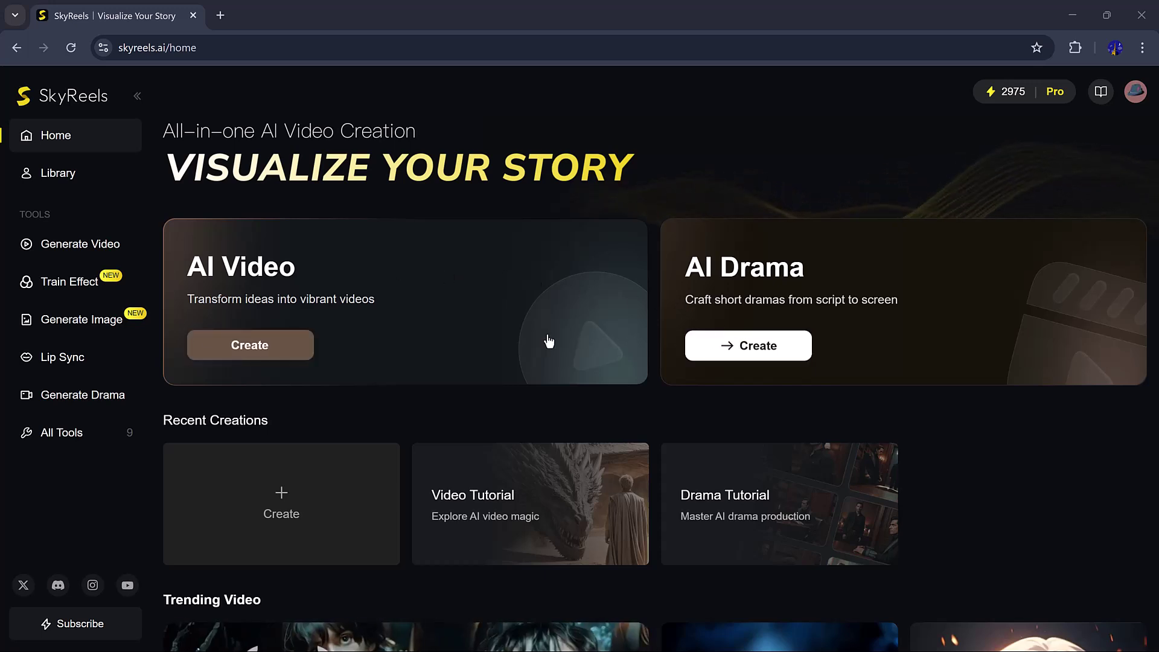
- Open AI Video creation, keeping Auto Mode, 16:9 aspect ratio and 5s duration
{"action": "mouse_move", "coordinate": [339, 500]}
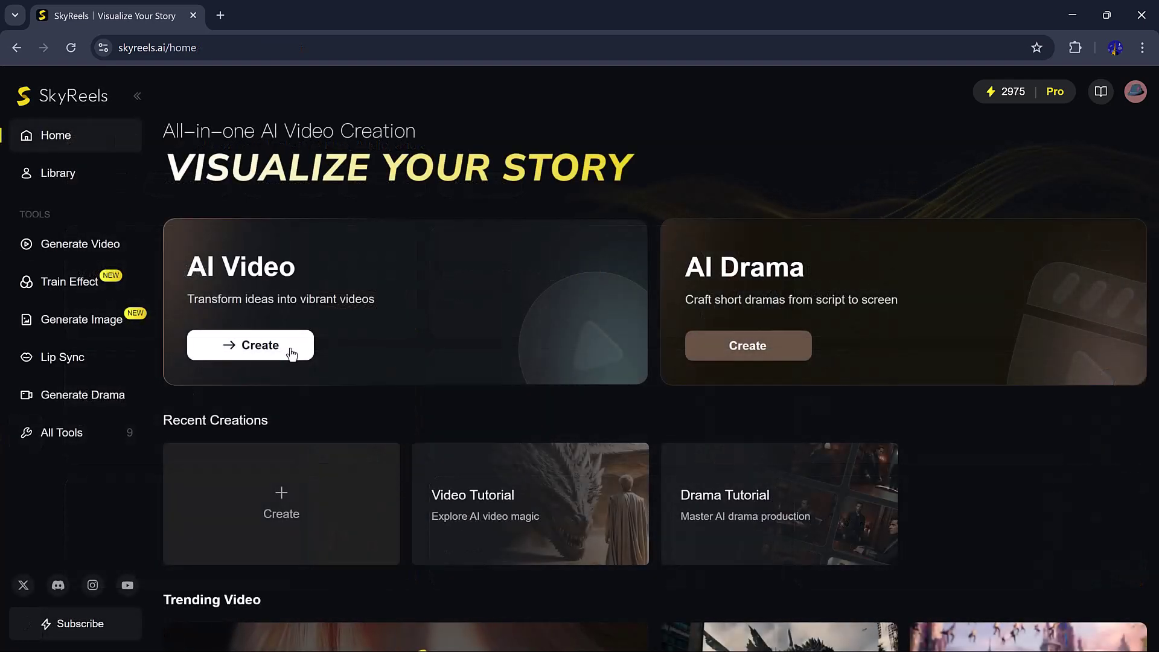
{"action": "left_click", "coordinate": [291, 350]}
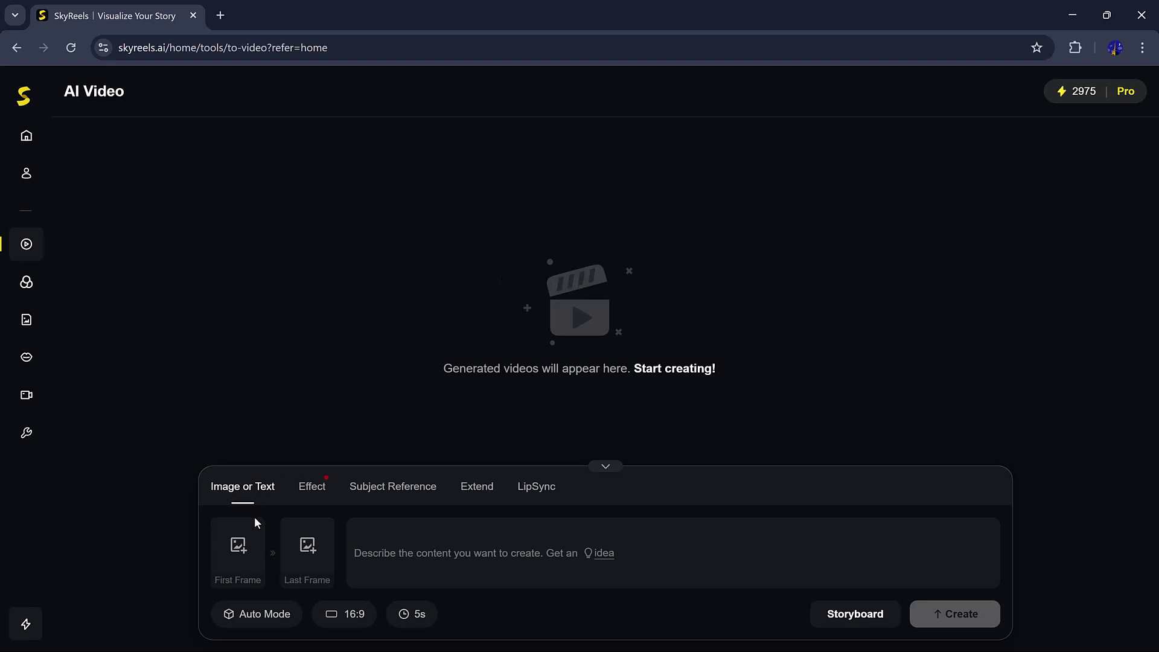
{"action": "left_click", "coordinate": [258, 622]}
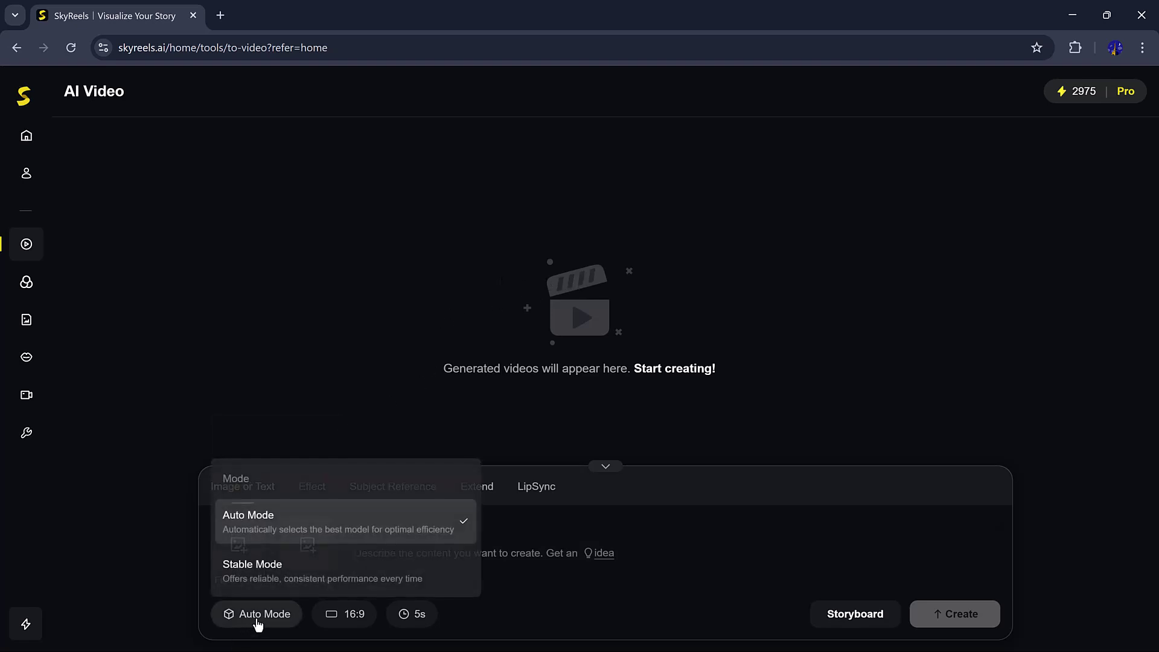
{"action": "left_click", "coordinate": [319, 538]}
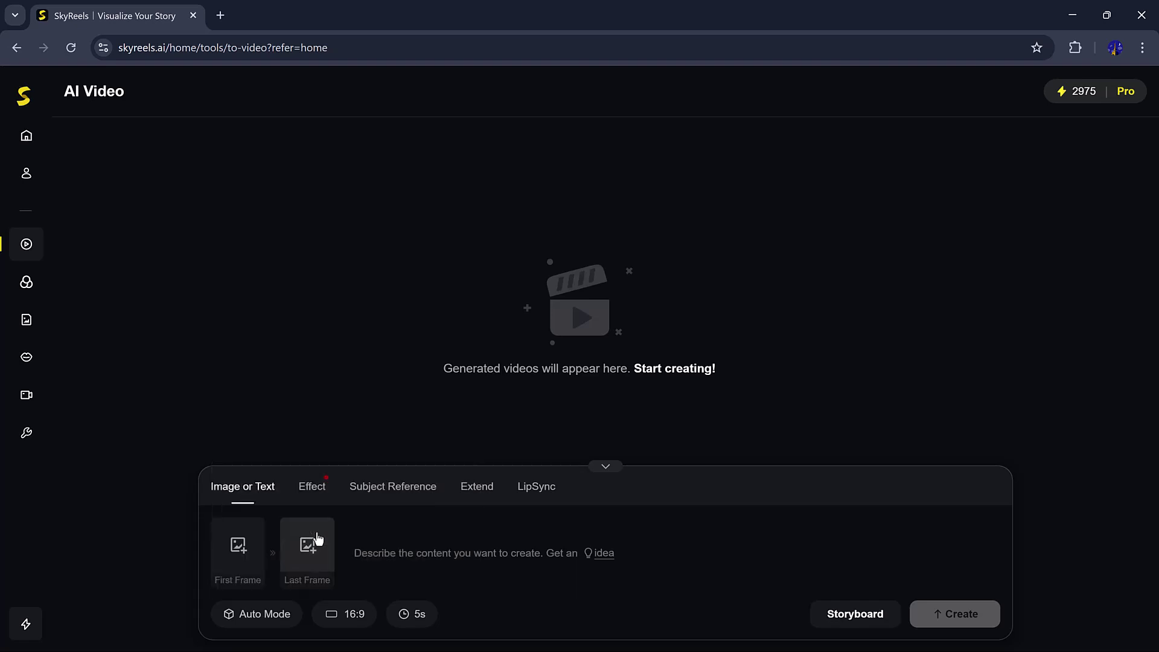
{"action": "left_click", "coordinate": [342, 612]}
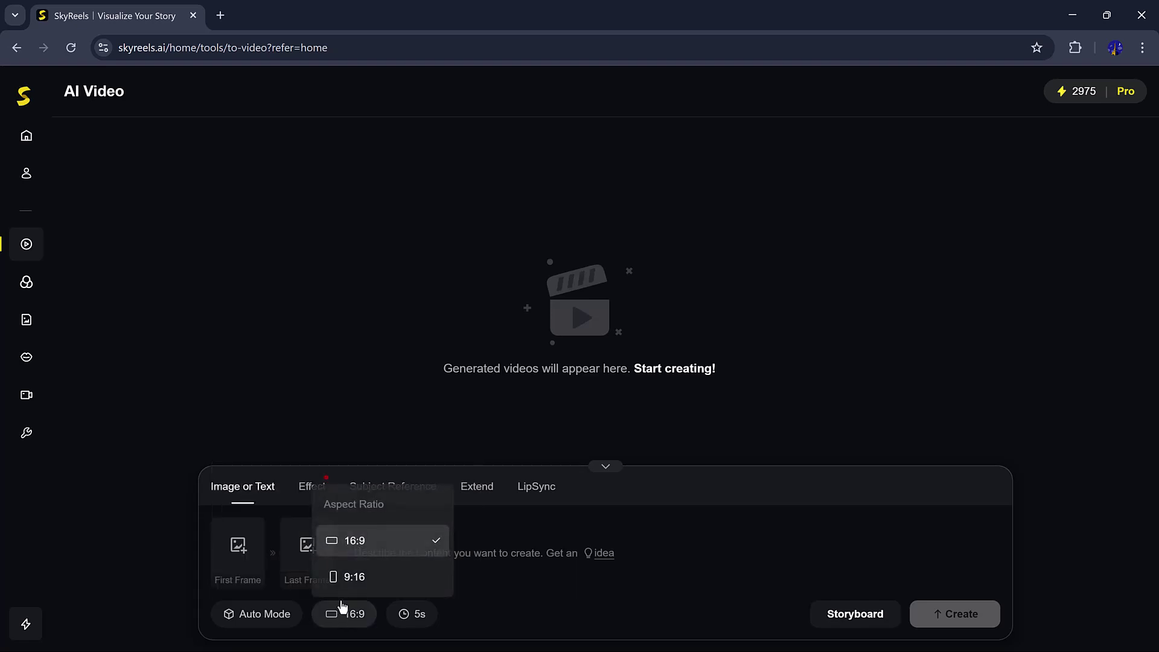
{"action": "left_click", "coordinate": [375, 534]}
{"action": "left_click", "coordinate": [409, 610]}
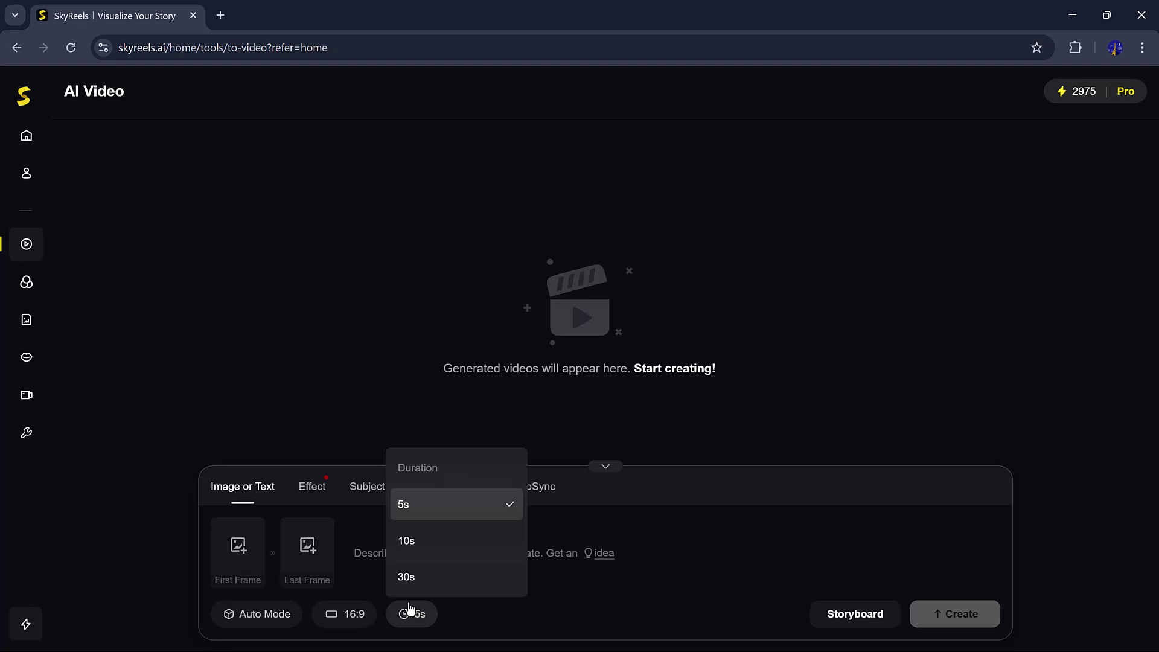
{"action": "left_click", "coordinate": [462, 504]}
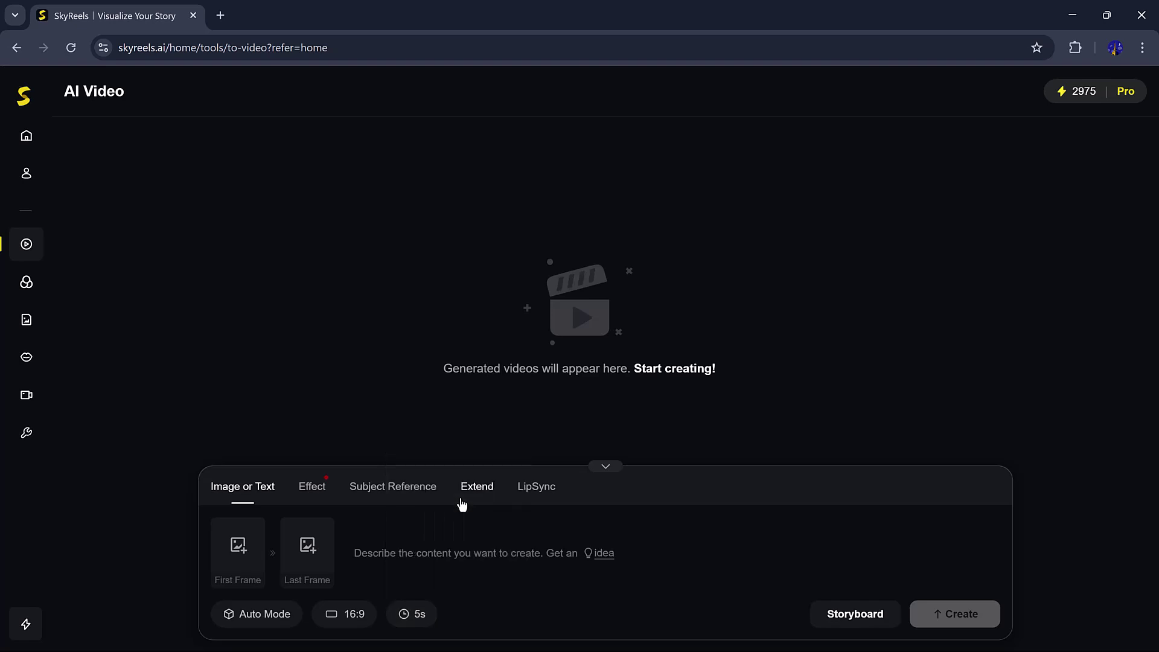
- Generate a 5s clip from the suggested crying-man prompt and view it full screen
{"action": "left_click", "coordinate": [604, 554]}
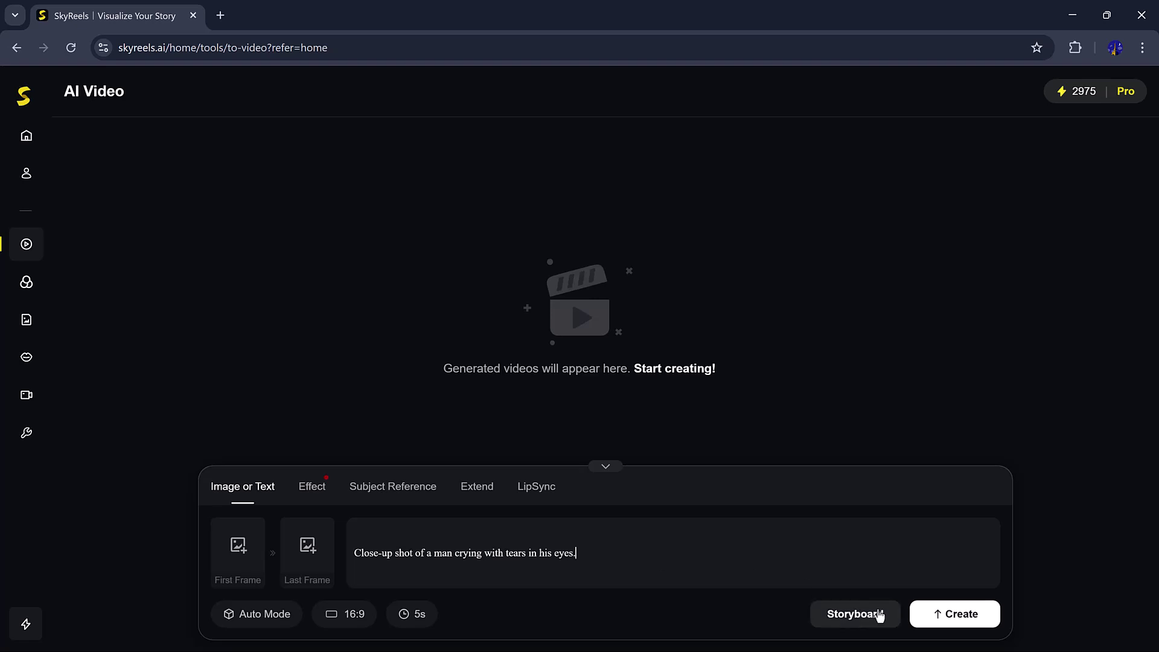
{"action": "left_click", "coordinate": [915, 616]}
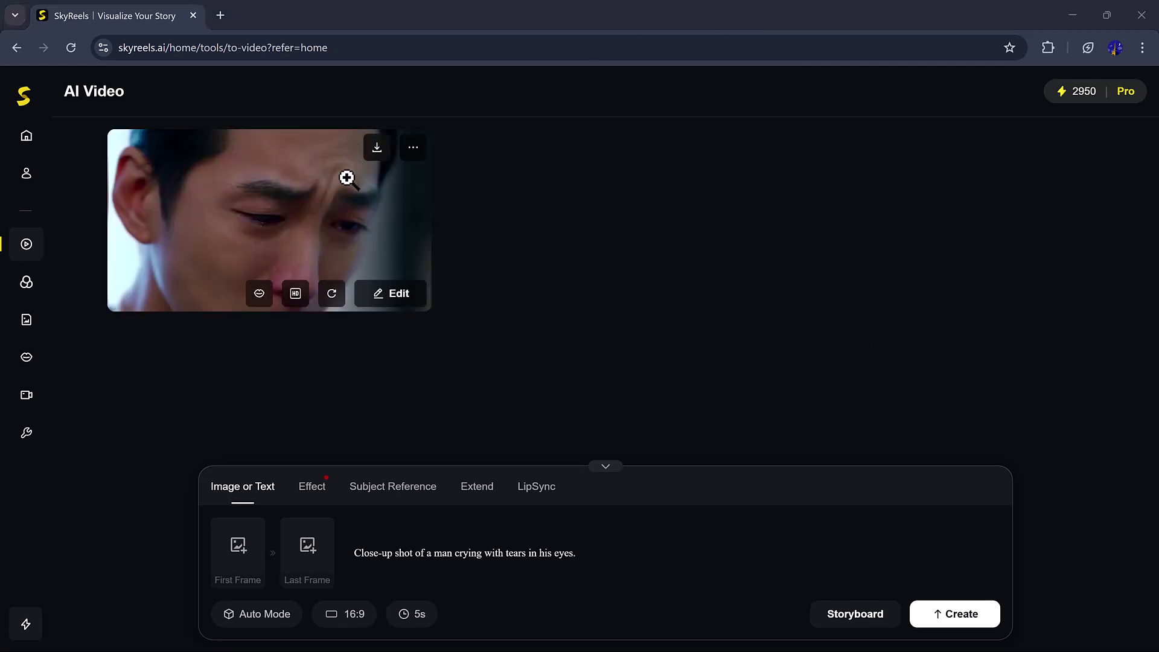
{"action": "left_click", "coordinate": [347, 178]}
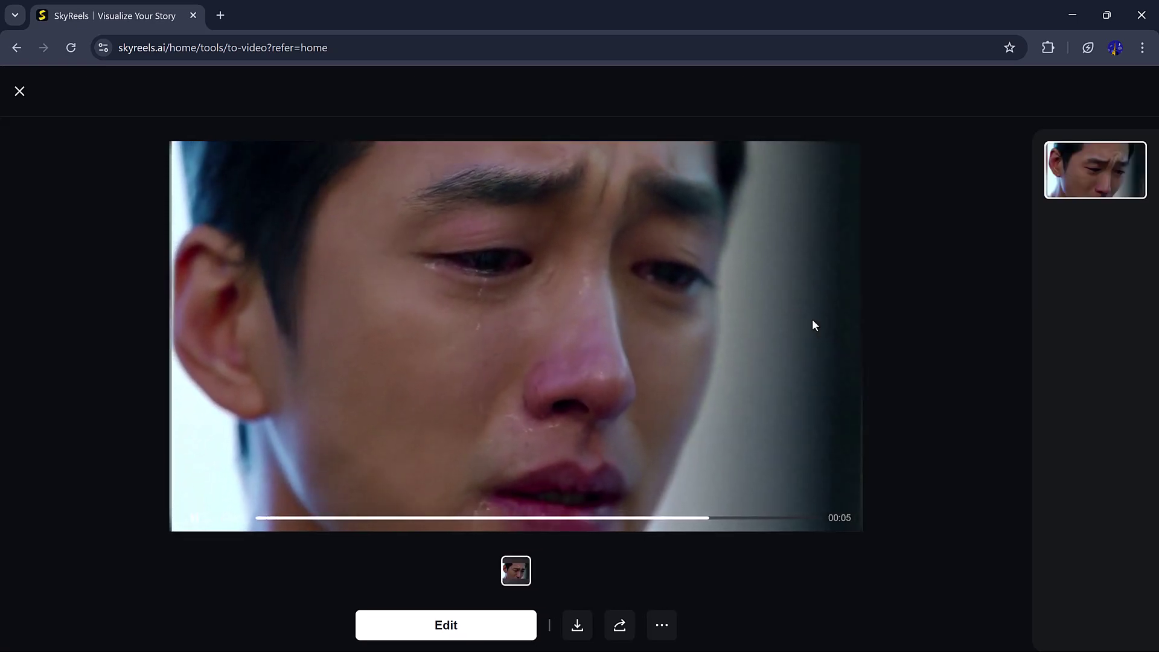
{"action": "key", "text": "Escape"}
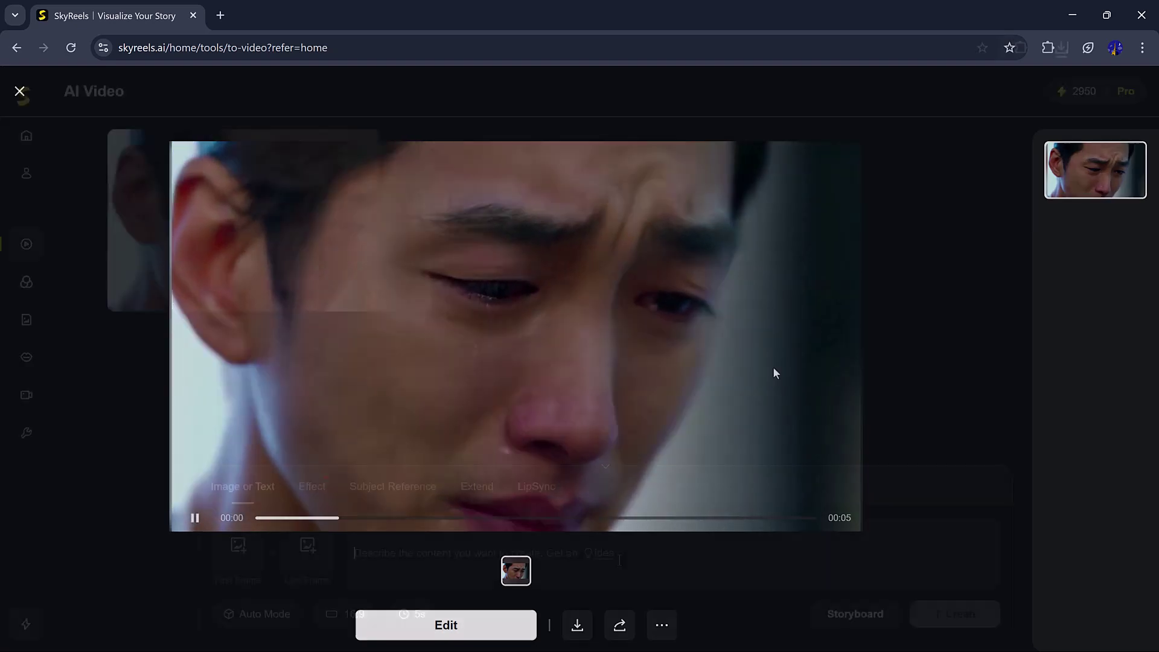
- Generate a clip from the suggested red-swimsuit beach prompt and play it full screen
{"action": "left_click", "coordinate": [603, 551]}
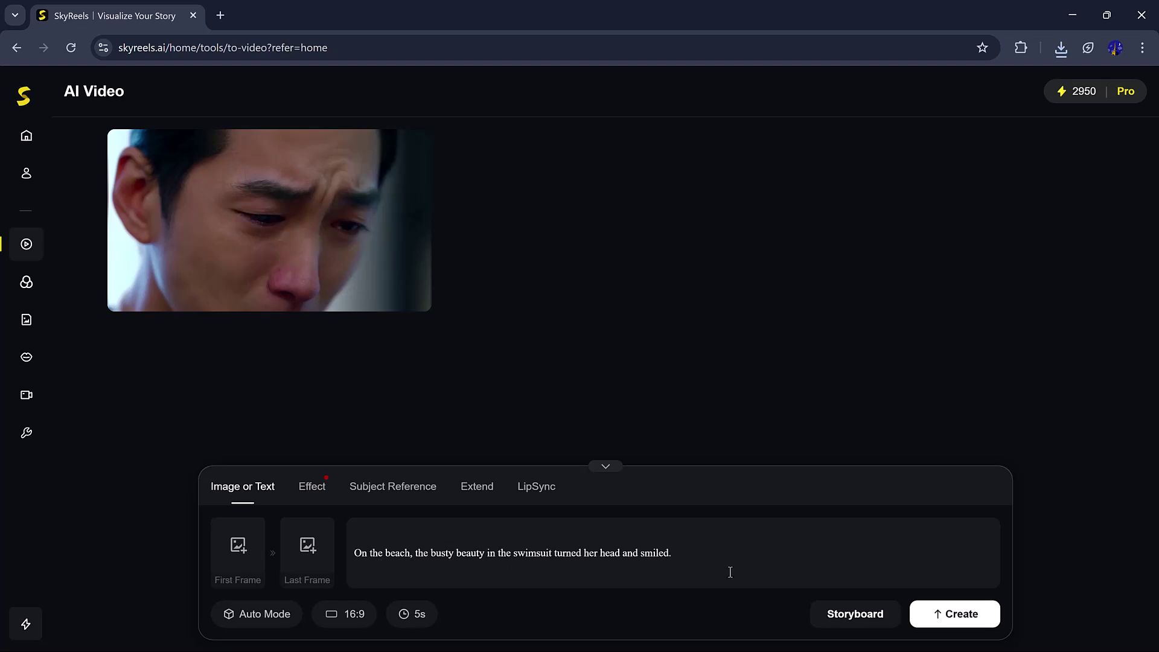
{"action": "left_click", "coordinate": [918, 620]}
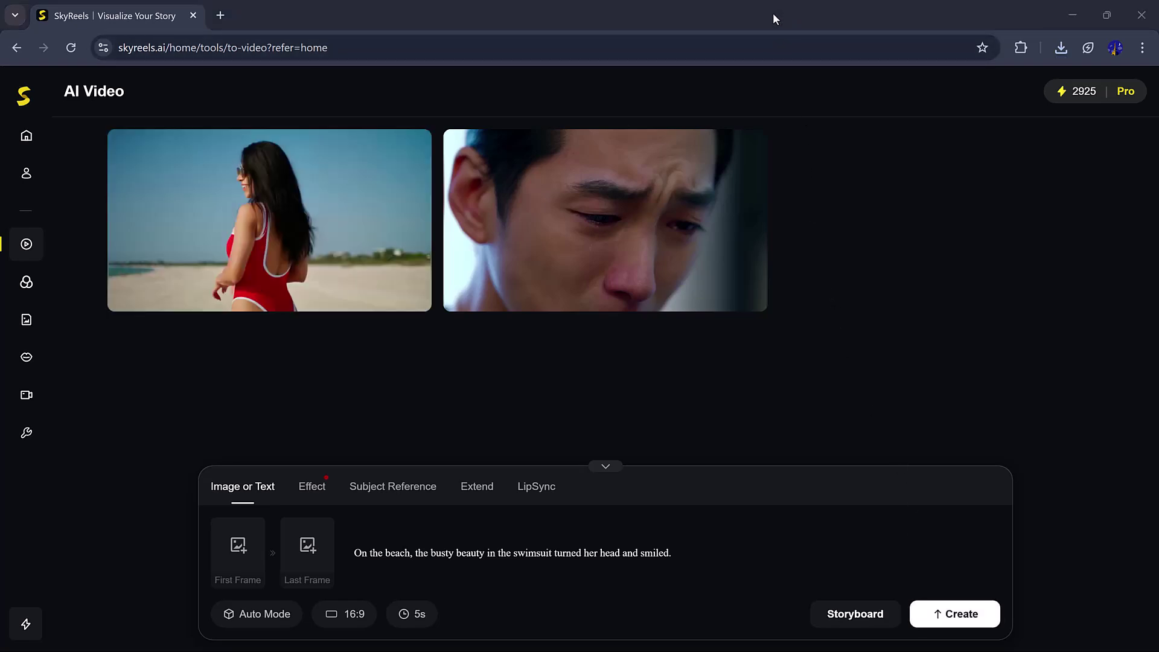
{"action": "left_click", "coordinate": [348, 155]}
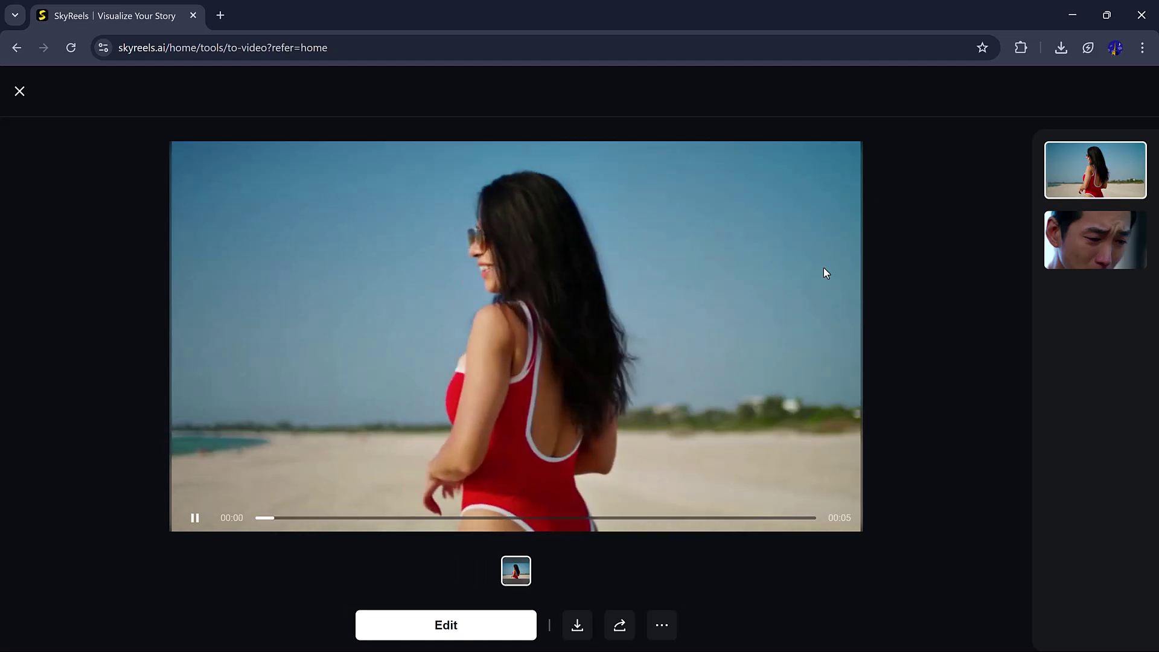
- Generate the teddy bear clip, preview it full screen and download it
{"action": "key", "text": "Escape"}
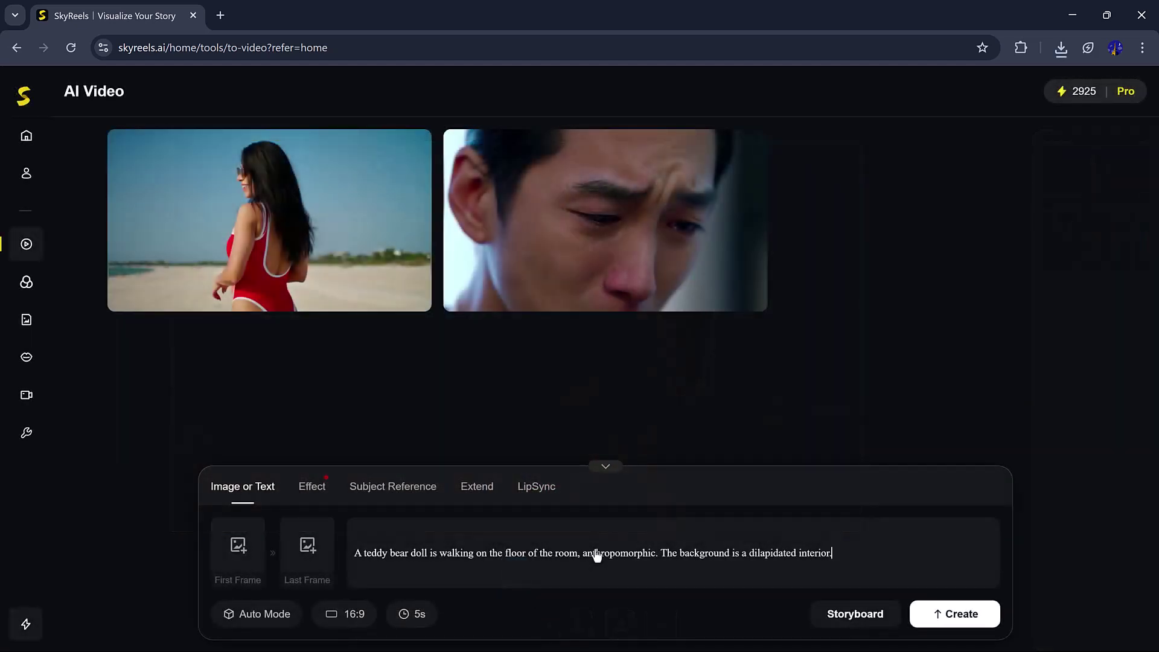
{"action": "left_click", "coordinate": [953, 621]}
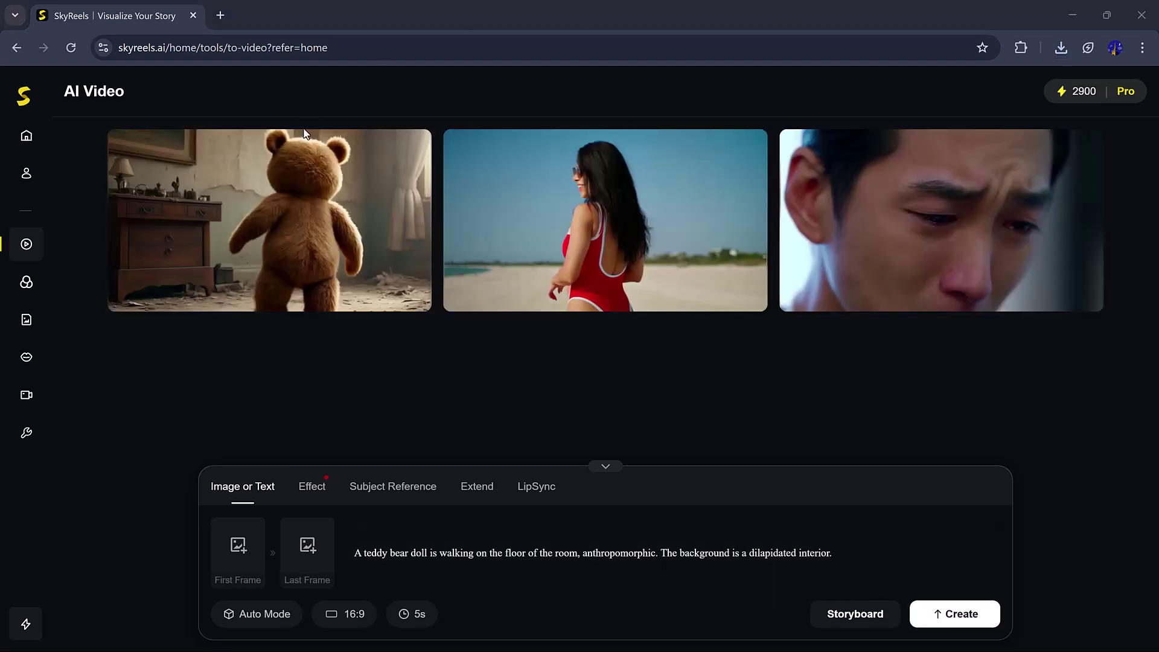
{"action": "left_click", "coordinate": [304, 134]}
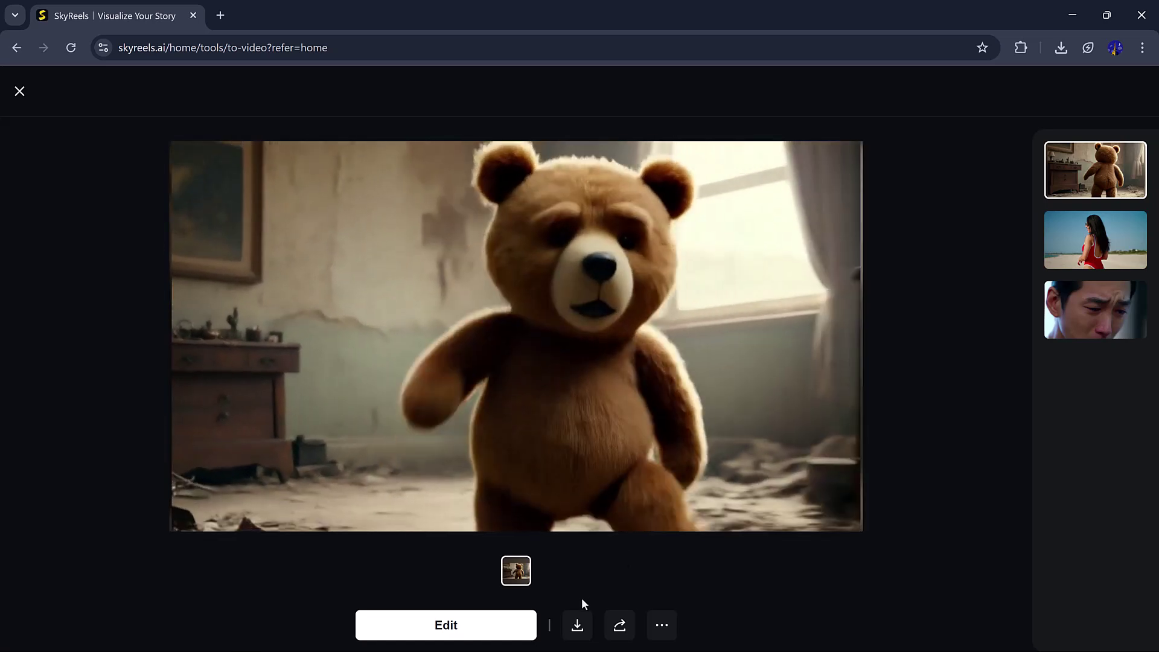
{"action": "left_click", "coordinate": [578, 623]}
{"action": "key", "text": "Escape"}
- Upload the blonde girl photo as first frame, crop it to 9:16, and start its prompt
{"action": "mouse_move", "coordinate": [229, 556]}
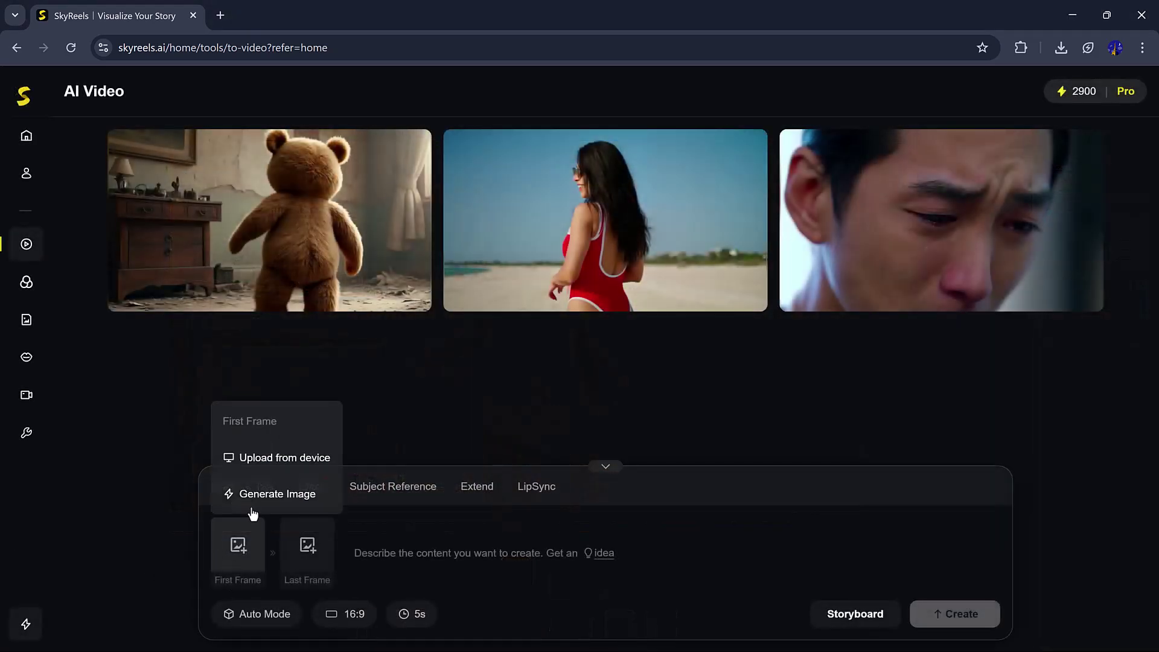
{"action": "left_click", "coordinate": [278, 454]}
{"action": "double_click", "coordinate": [467, 196]}
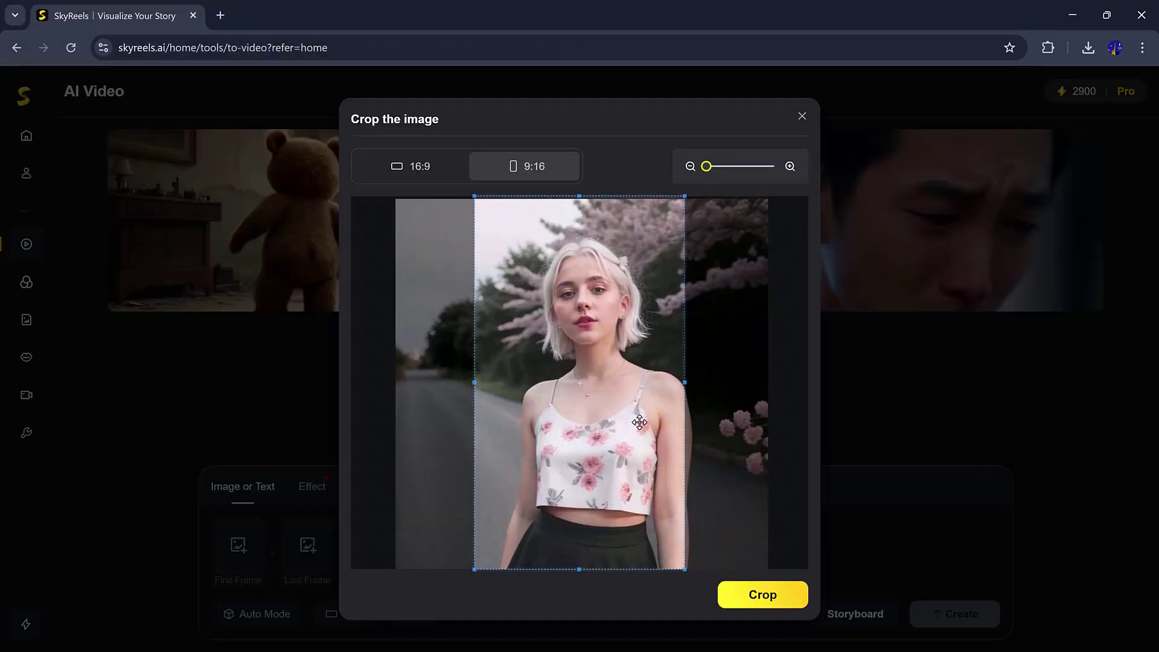
{"action": "left_click_drag", "start_coordinate": [759, 295], "coordinate": [745, 293]}
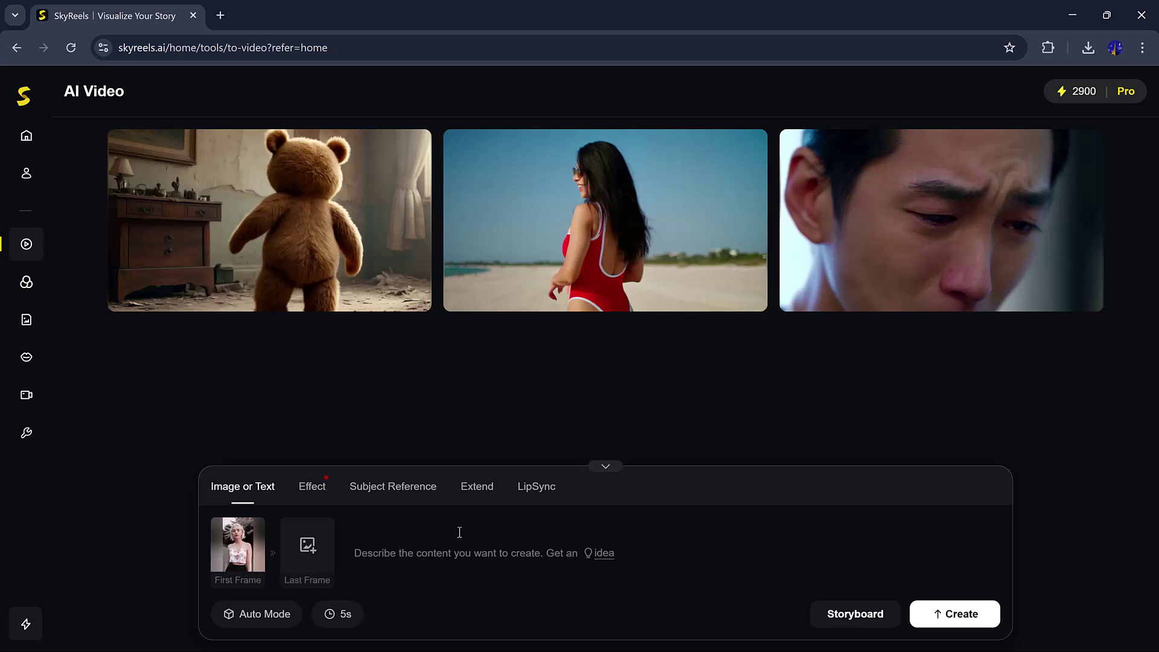
{"action": "left_click", "coordinate": [586, 561]}
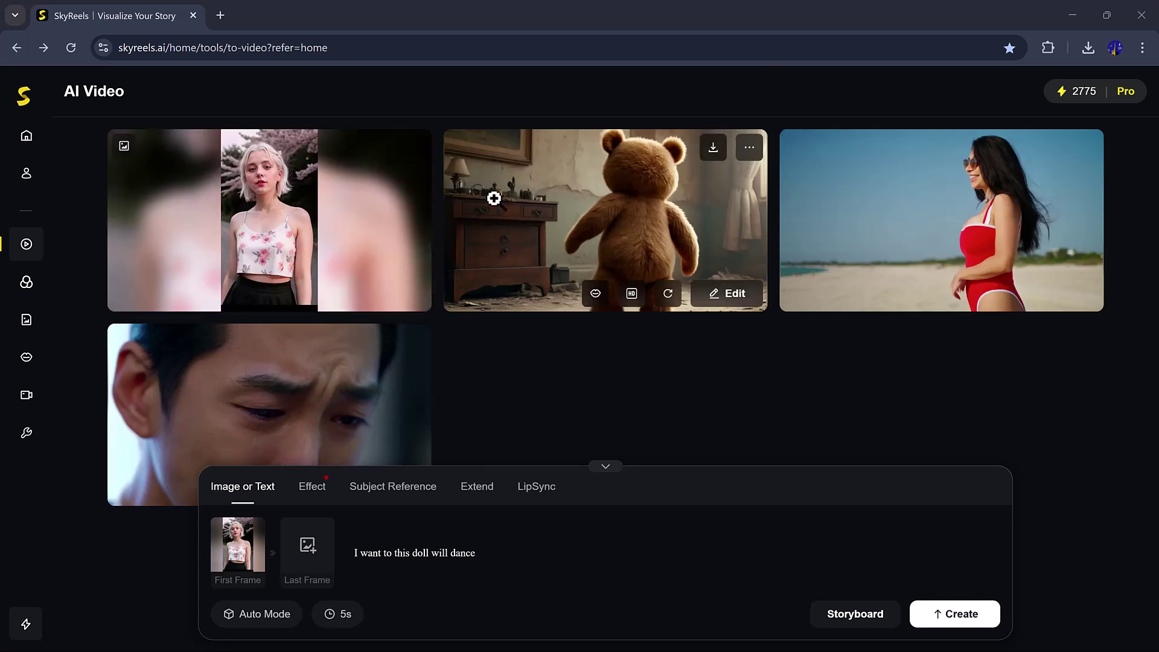
- Play the finished blonde-girl video, then load and crop a seated-woman portrait as first frame
{"action": "left_click", "coordinate": [297, 251]}
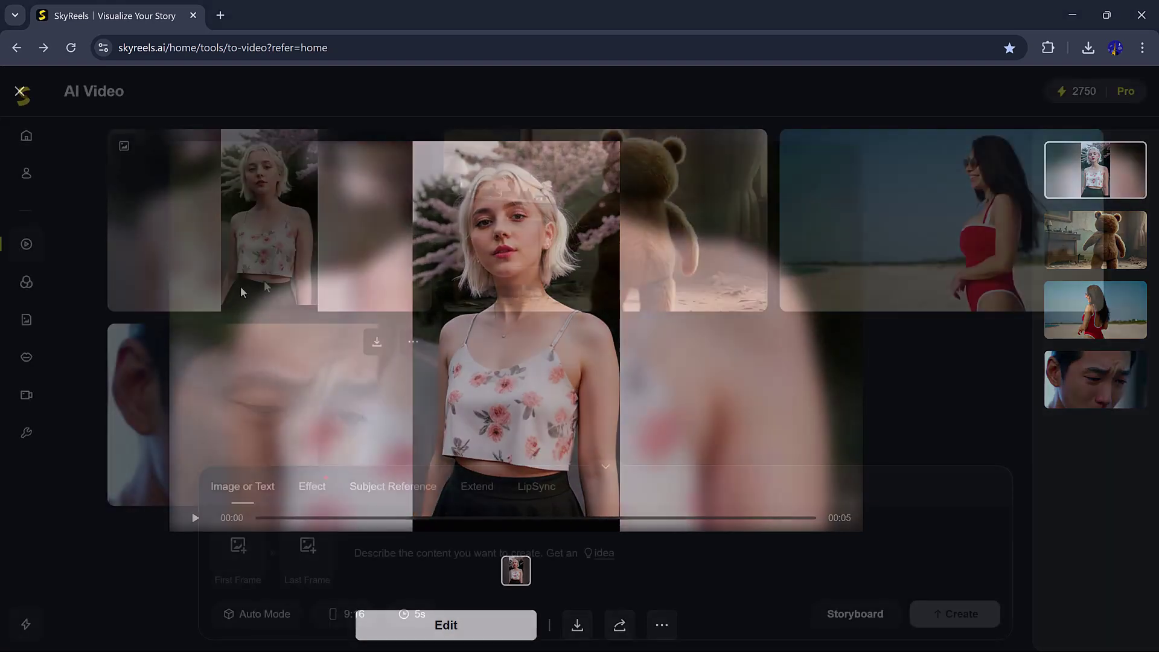
{"action": "left_click", "coordinate": [238, 545]}
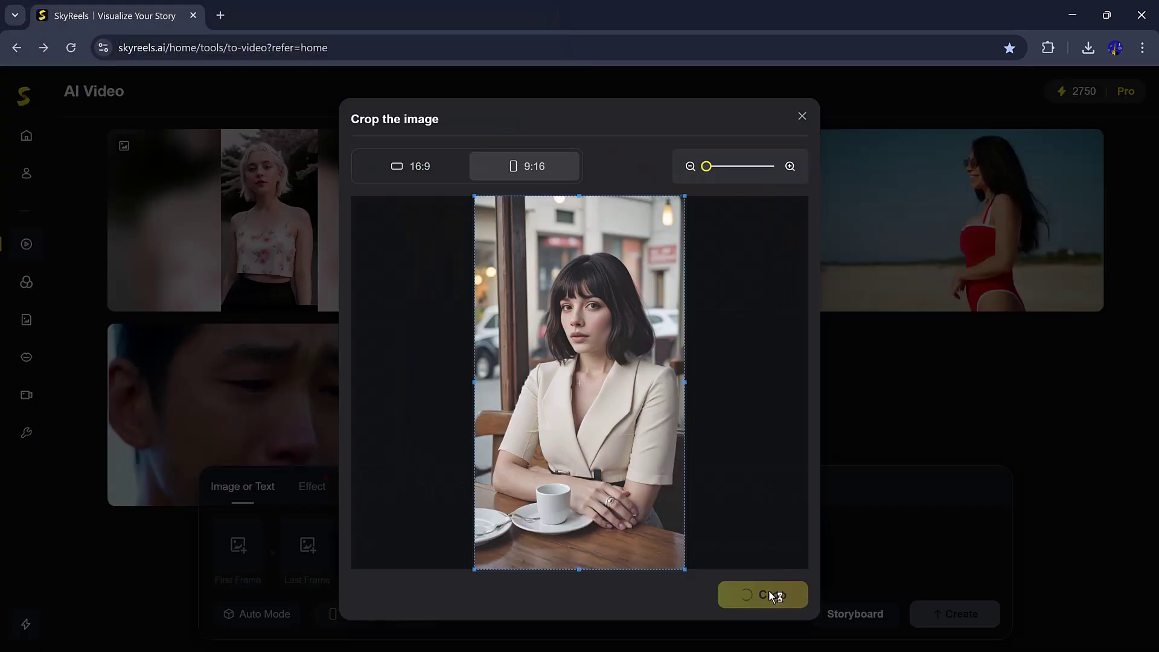
{"action": "left_click", "coordinate": [770, 591]}
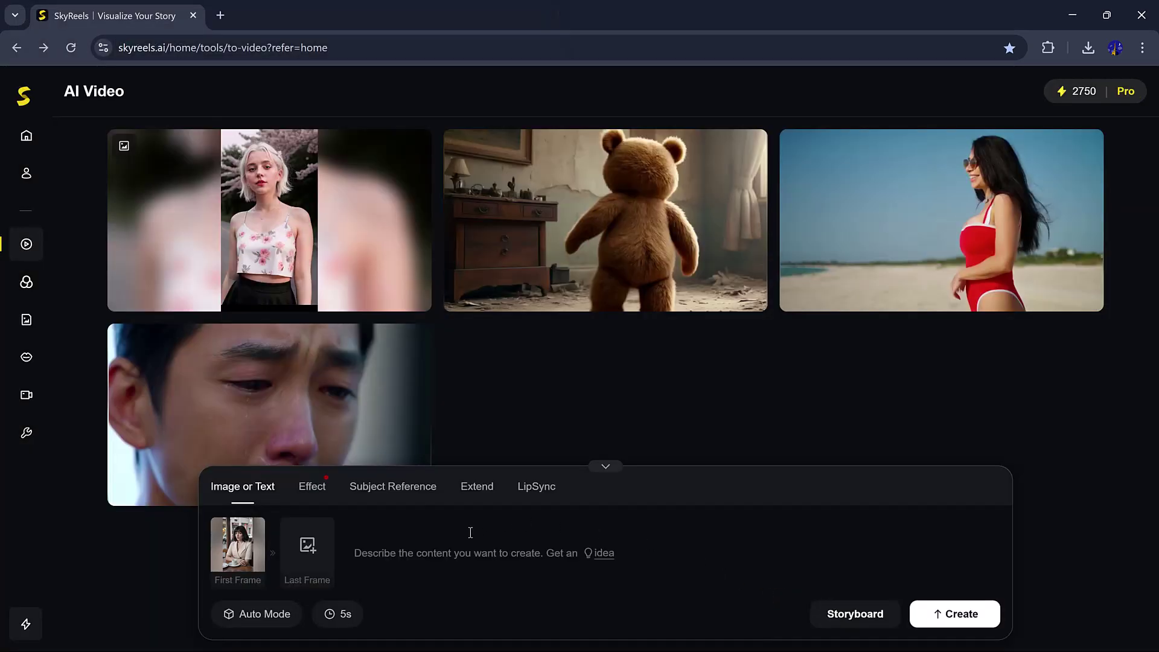
- Generate the pasted seated-woman café prompt, split the over-long scene into shots, and close the player
{"action": "left_click", "coordinate": [454, 553]}
{"action": "type", "text": "A general lady sitting in the hotel and laughing with her friends and take a coffee"}
{"action": "left_click", "coordinate": [978, 622]}
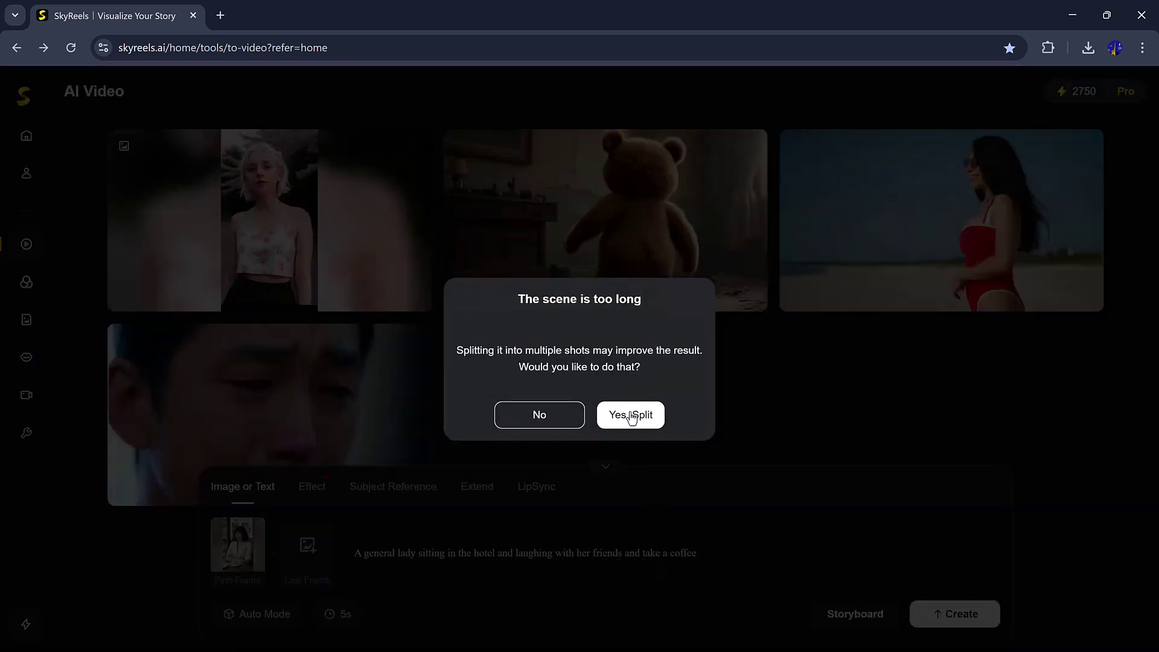
{"action": "left_click", "coordinate": [630, 415]}
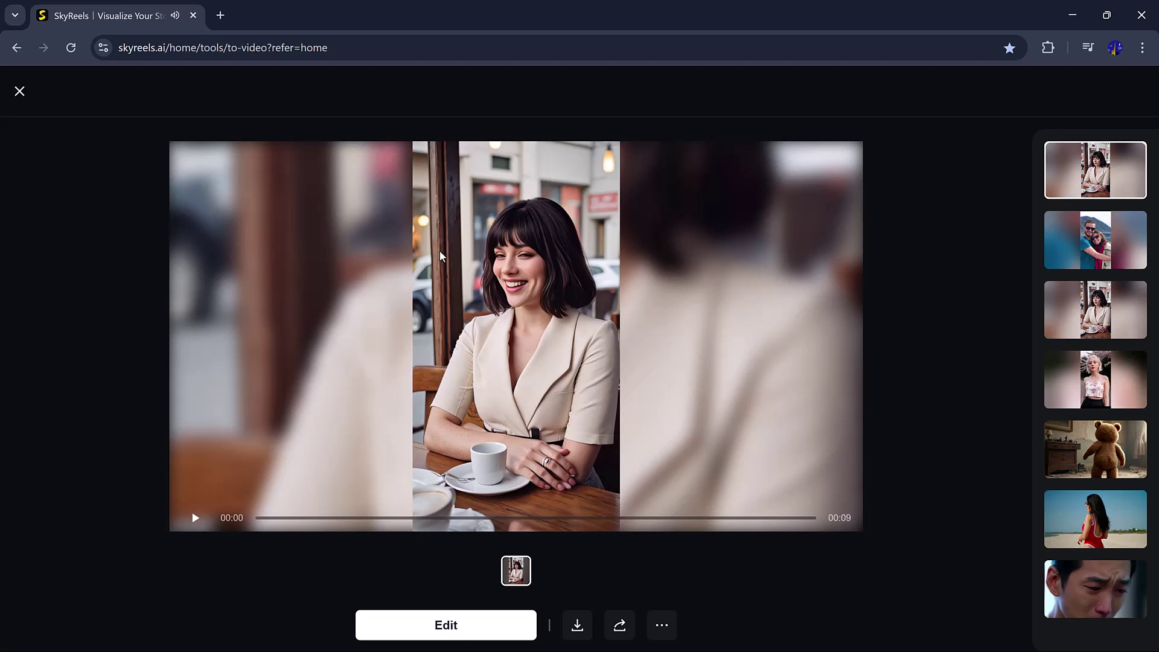
{"action": "key", "text": "Escape"}
- In Effect mode, upload the couple photo from Downloads as first frame and confirm the crop
{"action": "left_click", "coordinate": [311, 488]}
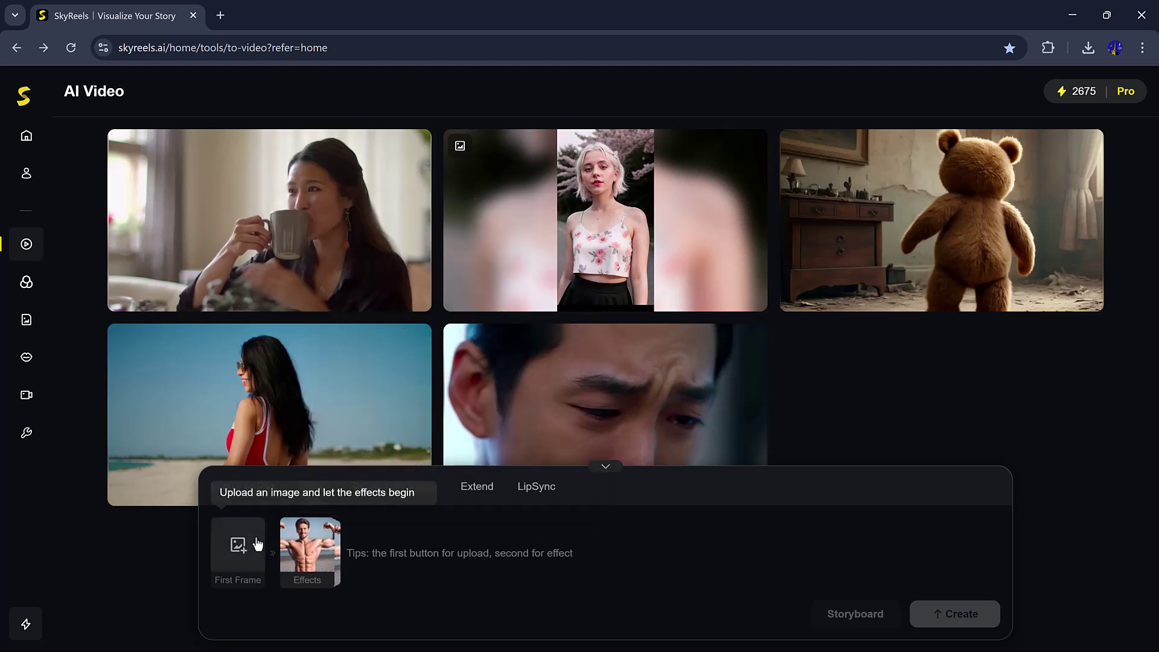
{"action": "left_click", "coordinate": [248, 539]}
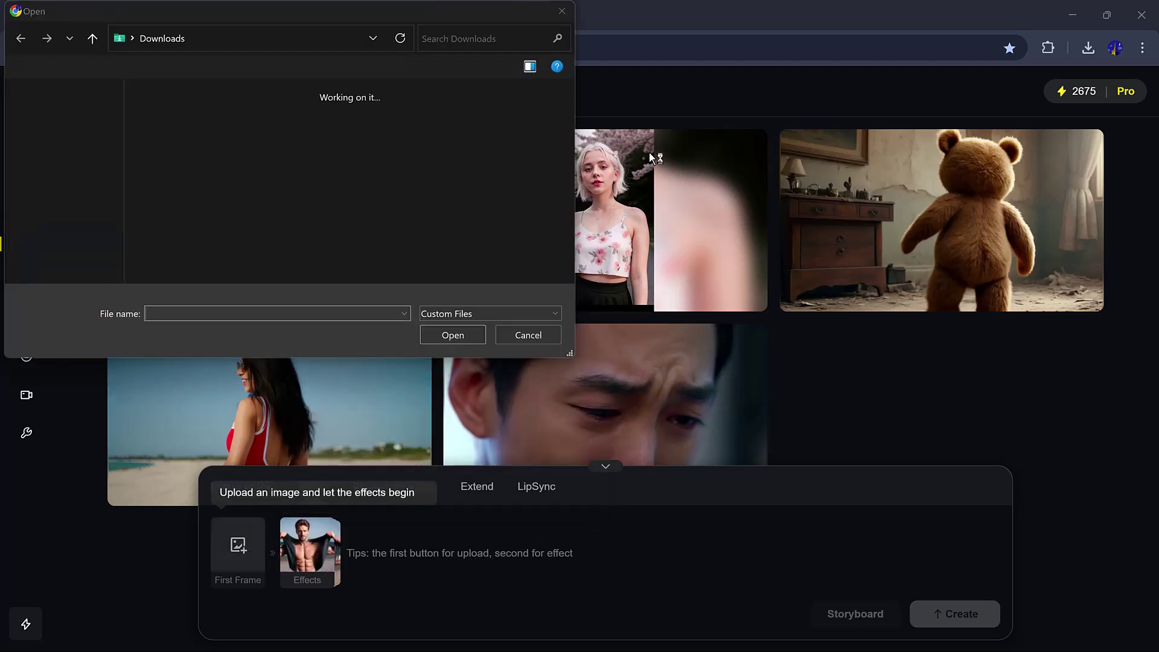
{"action": "left_click", "coordinate": [297, 133]}
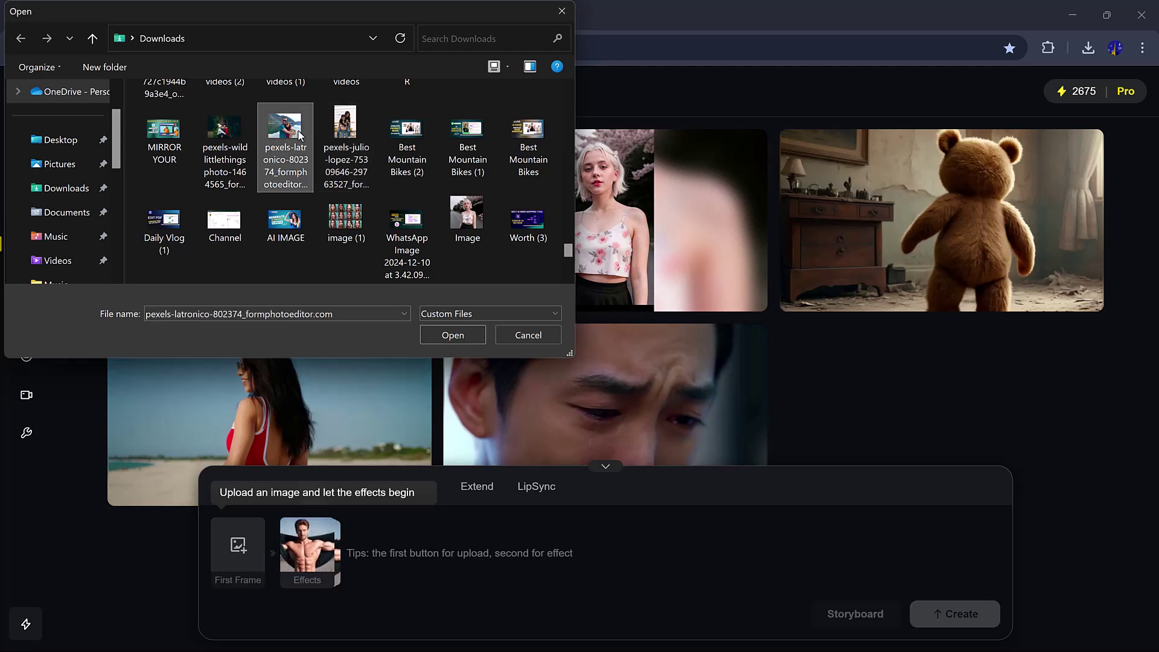
{"action": "double_click", "coordinate": [298, 133]}
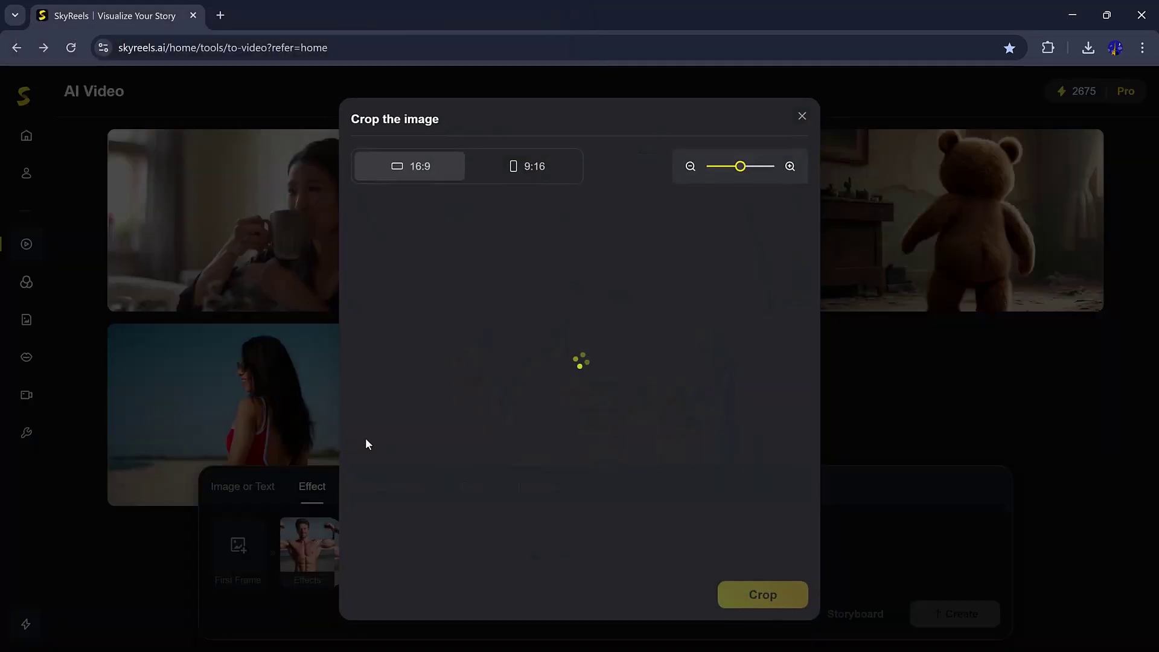
{"action": "key", "text": "Return"}
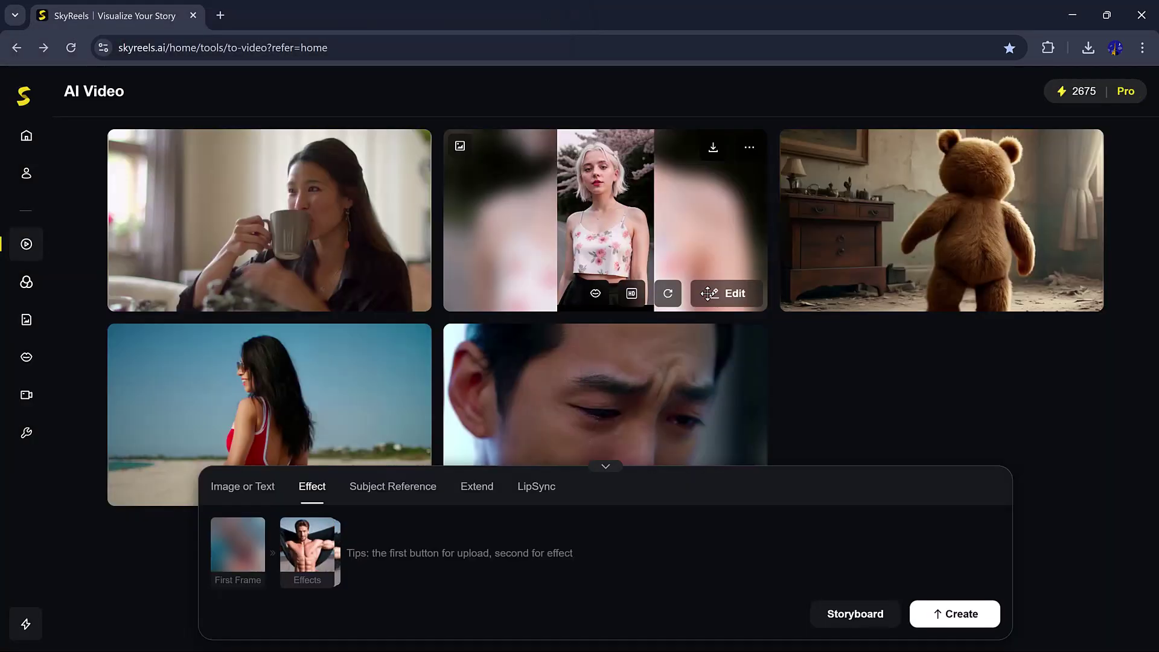
- Apply the Hug Your Idol effect, generate the video and play it
{"action": "left_click", "coordinate": [307, 546]}
{"action": "left_click", "coordinate": [537, 322]}
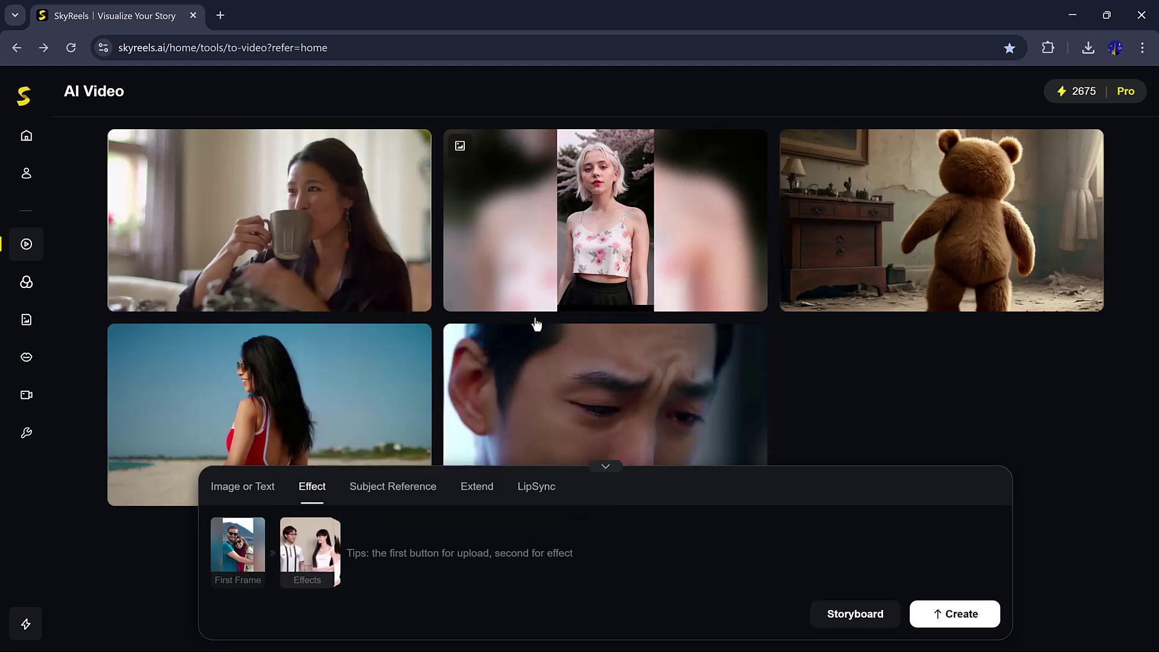
{"action": "left_click", "coordinate": [940, 616]}
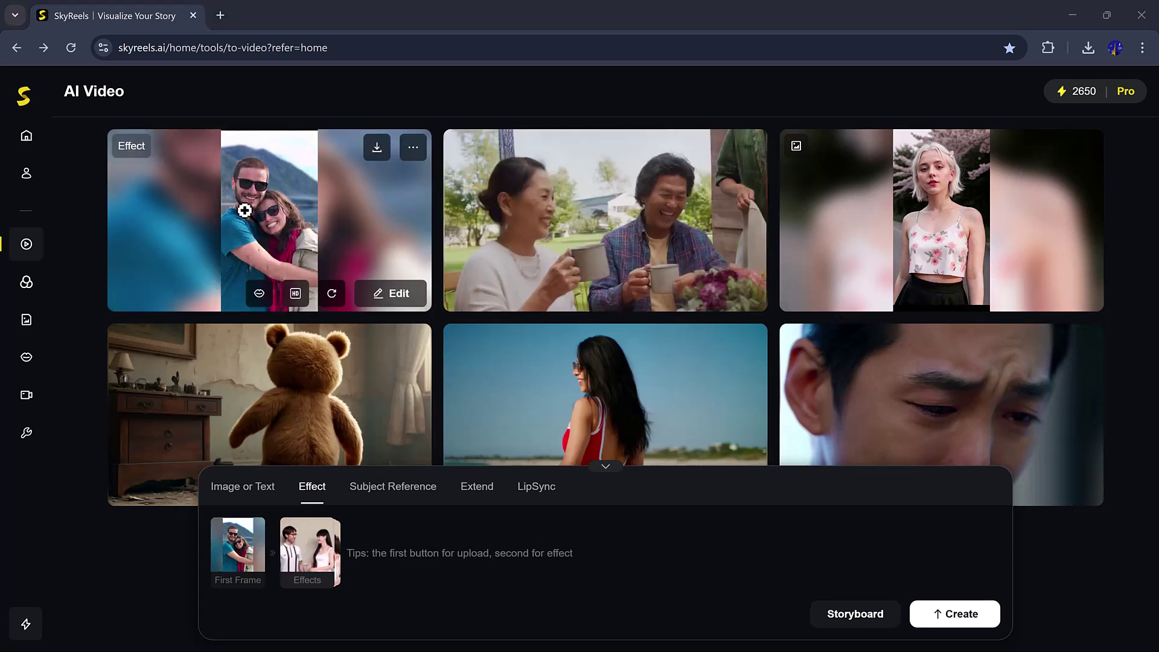
{"action": "left_click", "coordinate": [244, 210]}
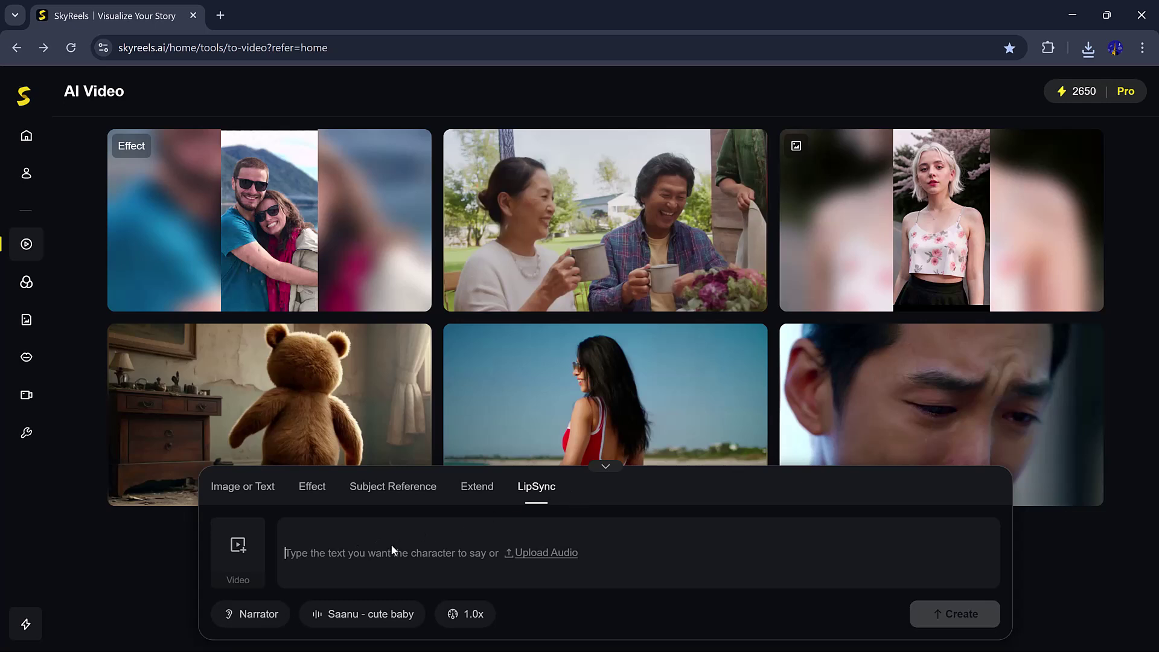
- Paste the Tips hour welcome script and load the café woman clip from assets as video
{"action": "type", "text": "Welcome toTips hour! We explore the latest tech, gadgets, and innovations with honest reviews, smart tips, and deep dives. Subscribe and stay ahead in tech!"}
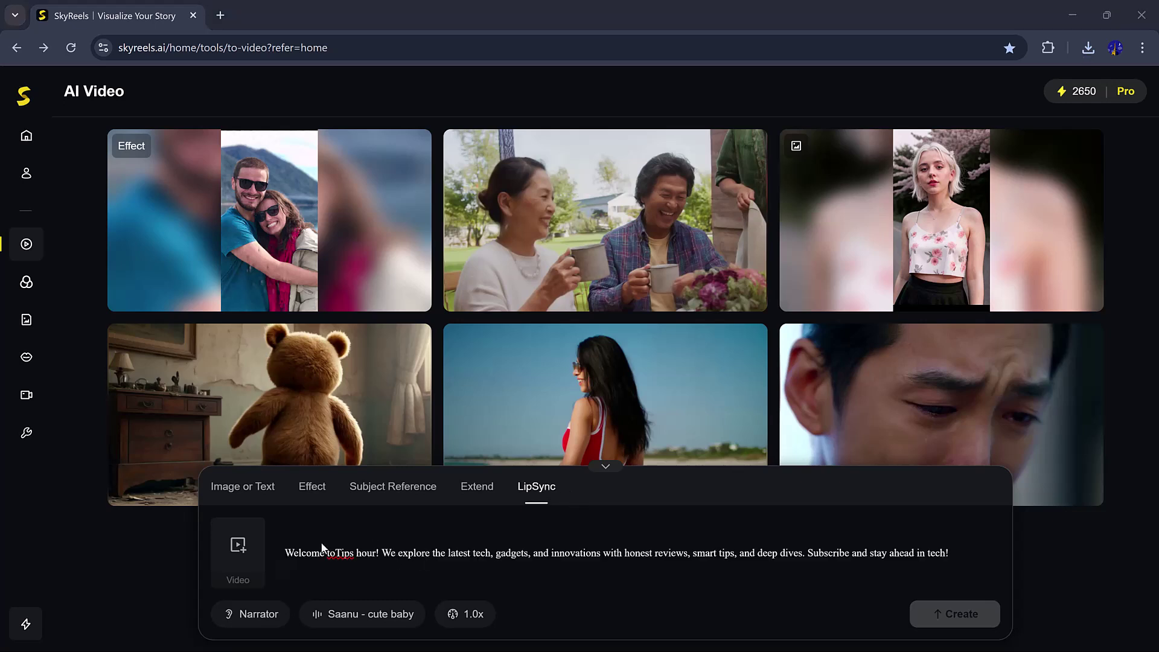
{"action": "left_click", "coordinate": [255, 550]}
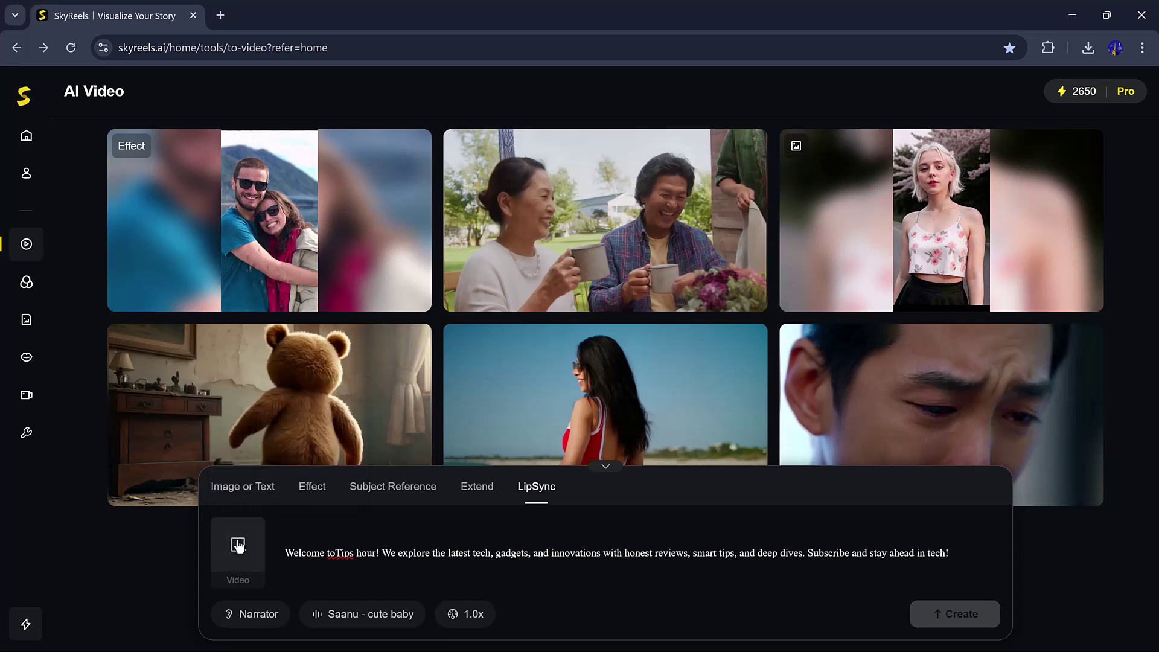
{"action": "mouse_move", "coordinate": [235, 545]}
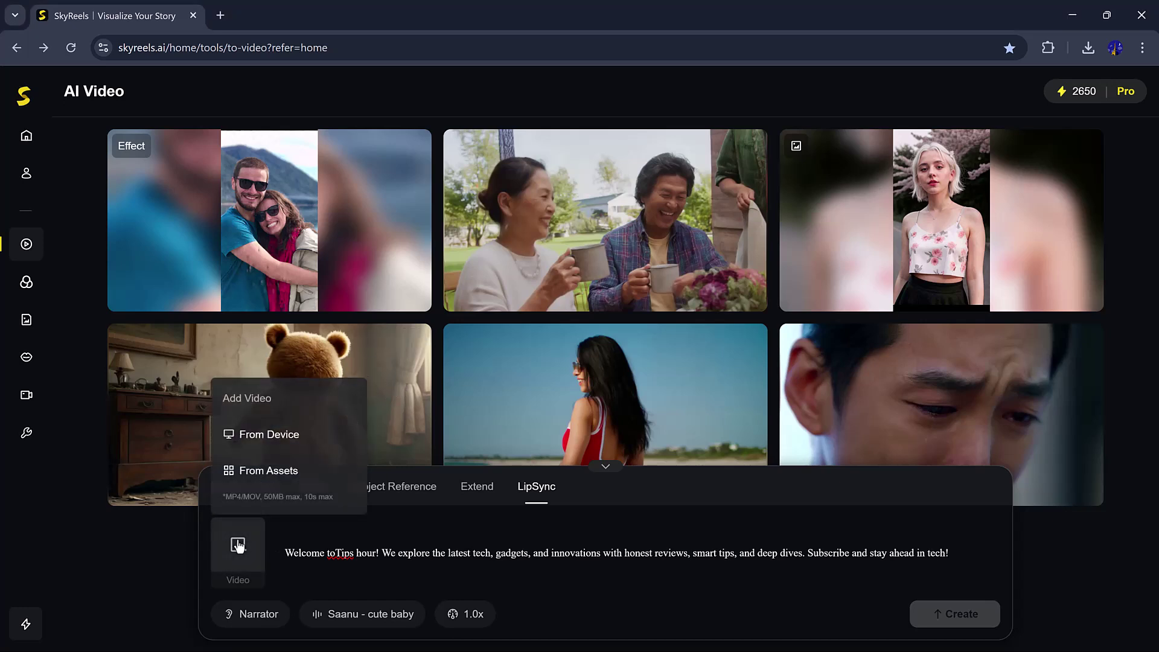
{"action": "left_click", "coordinate": [289, 471]}
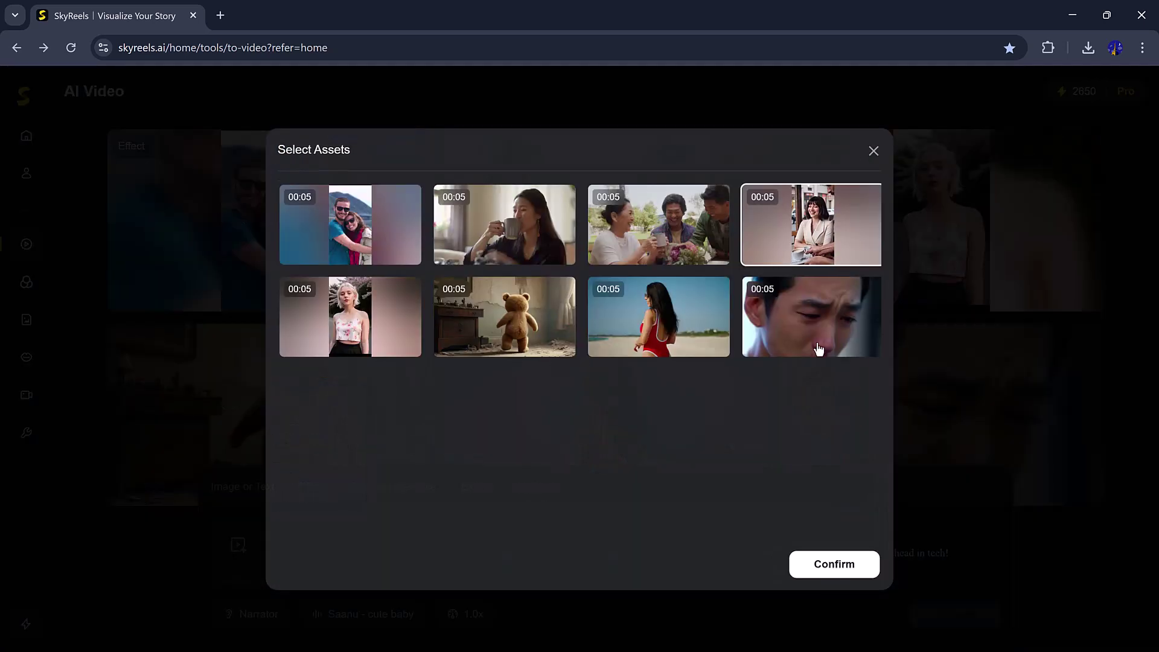
{"action": "left_click", "coordinate": [821, 565]}
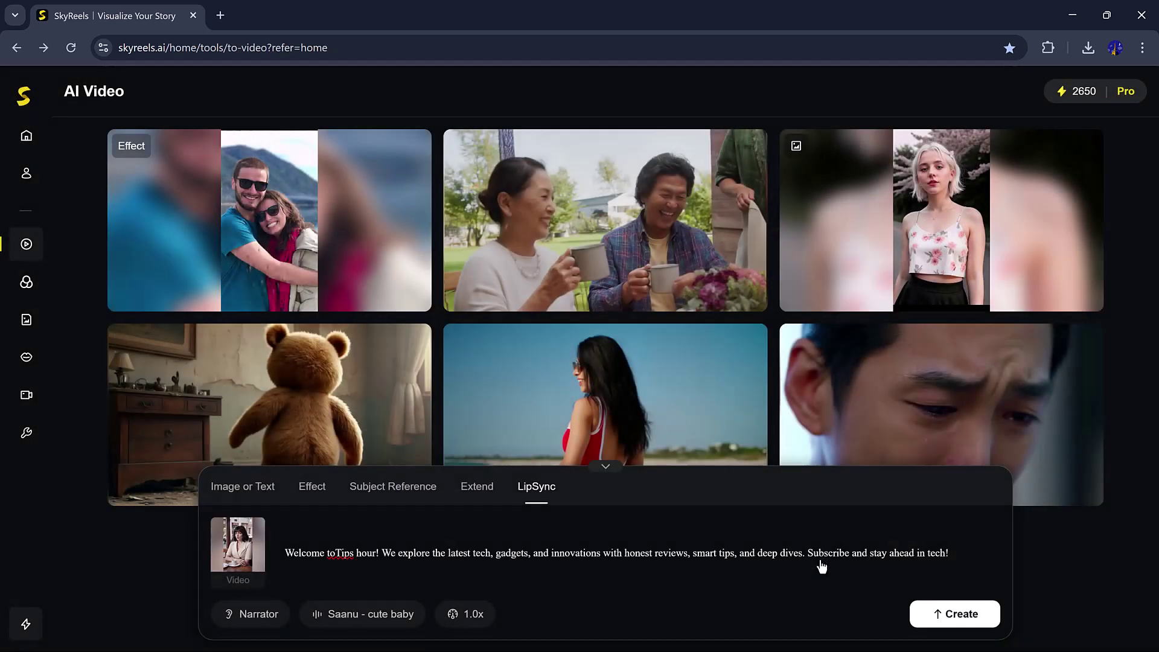
- Generate the lip-sync video, then begin a new AI Drama project past its introduction
{"action": "left_click", "coordinate": [937, 614]}
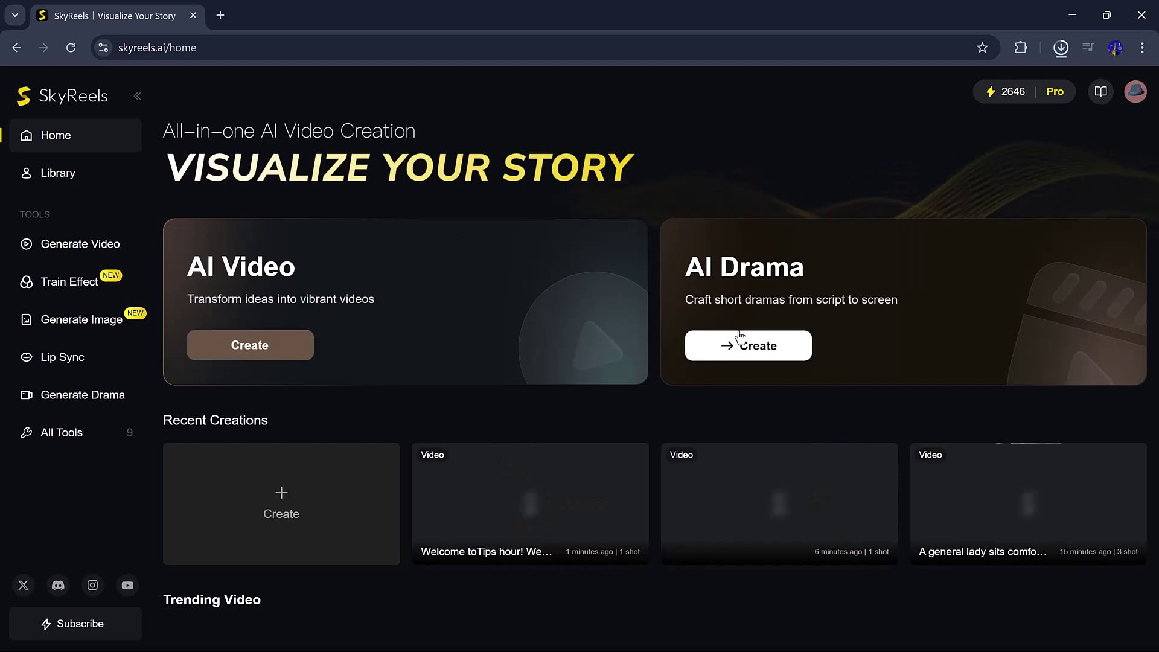
{"action": "left_click", "coordinate": [741, 338]}
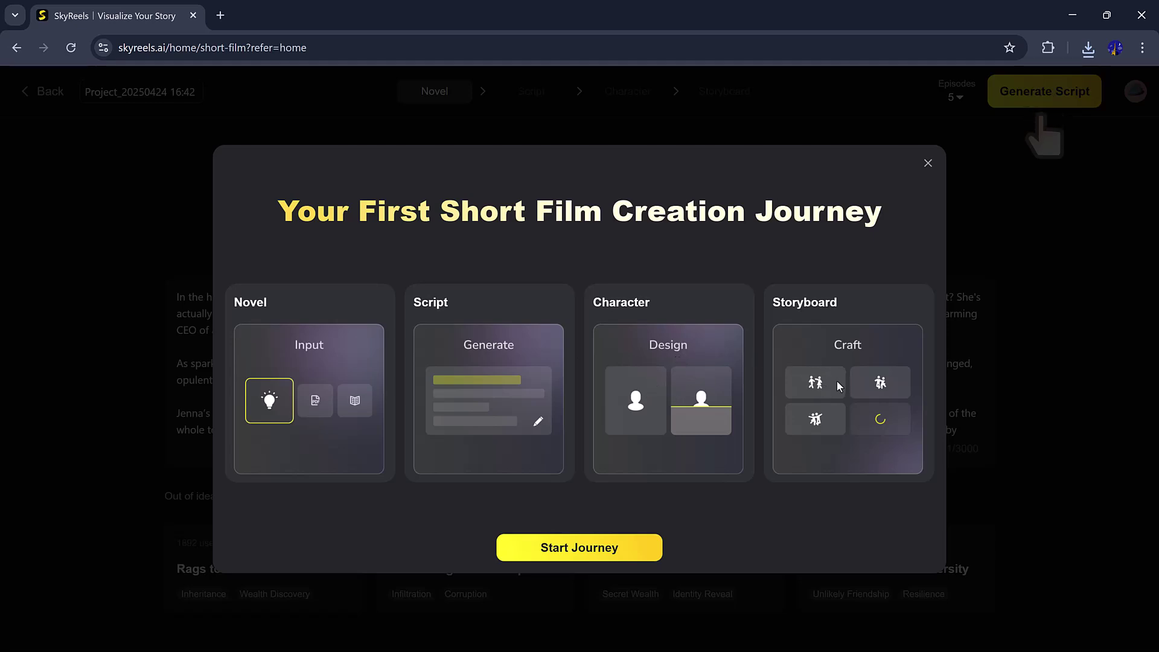
{"action": "left_click", "coordinate": [552, 547]}
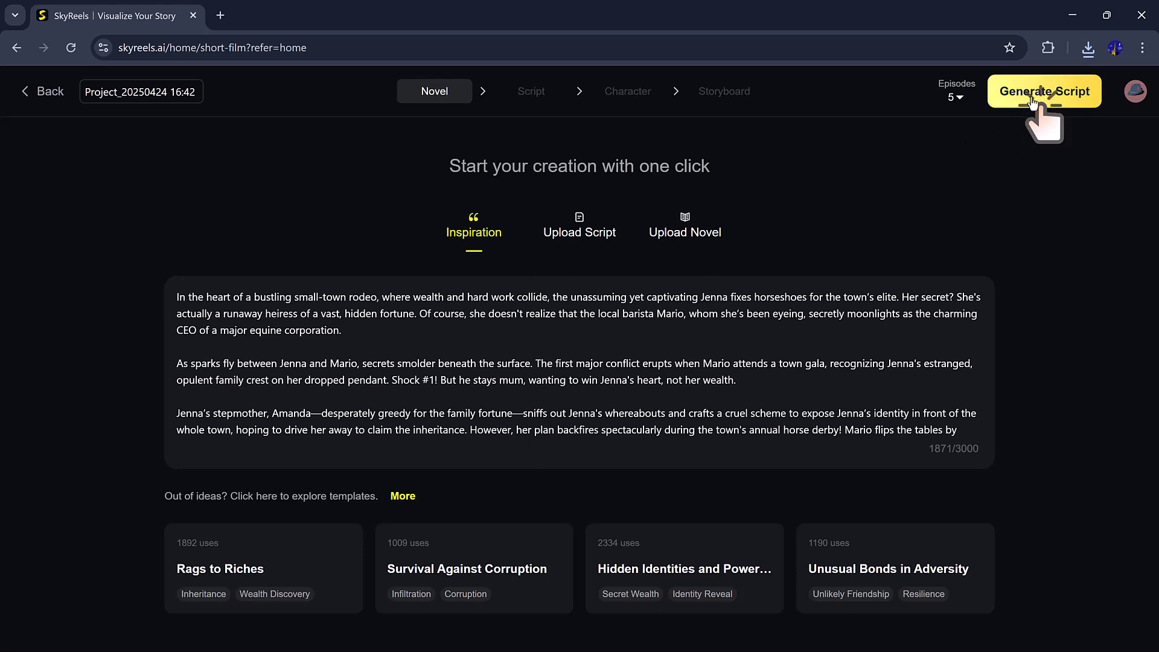
- Generate the rodeo drama's script, characters and Scene 1 storyboard, then enlarge shot 2
{"action": "left_click", "coordinate": [1033, 101]}
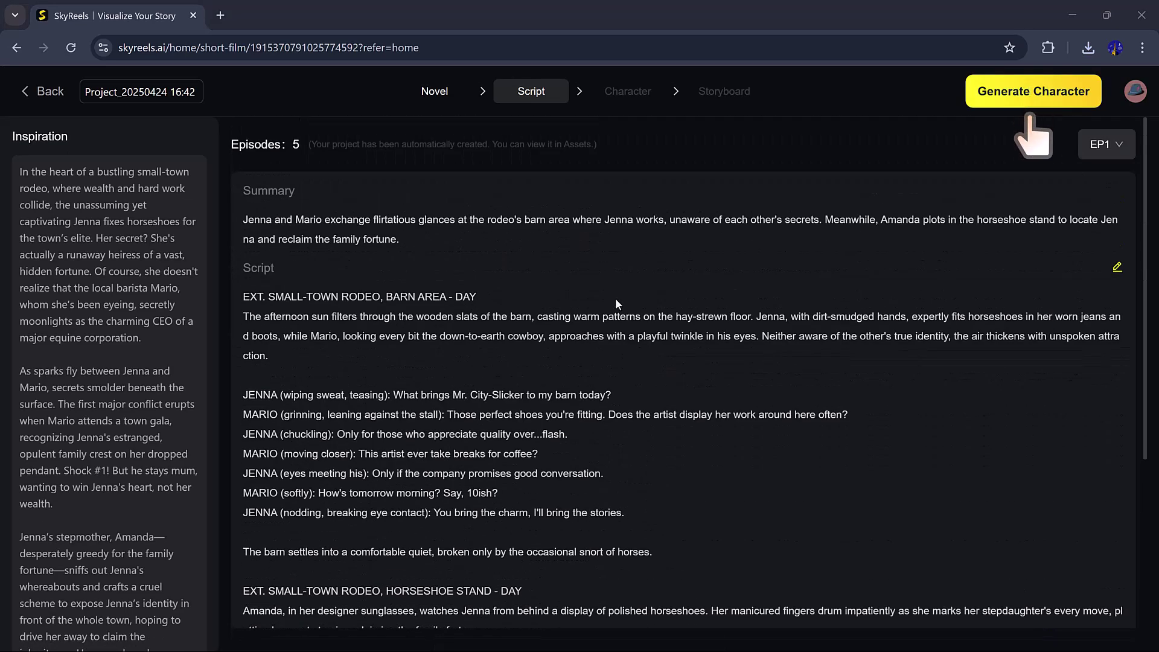
{"action": "scroll", "coordinate": [614, 298], "scroll_direction": "down", "scroll_amount": 5}
{"action": "scroll", "coordinate": [614, 298], "scroll_direction": "up", "scroll_amount": 5}
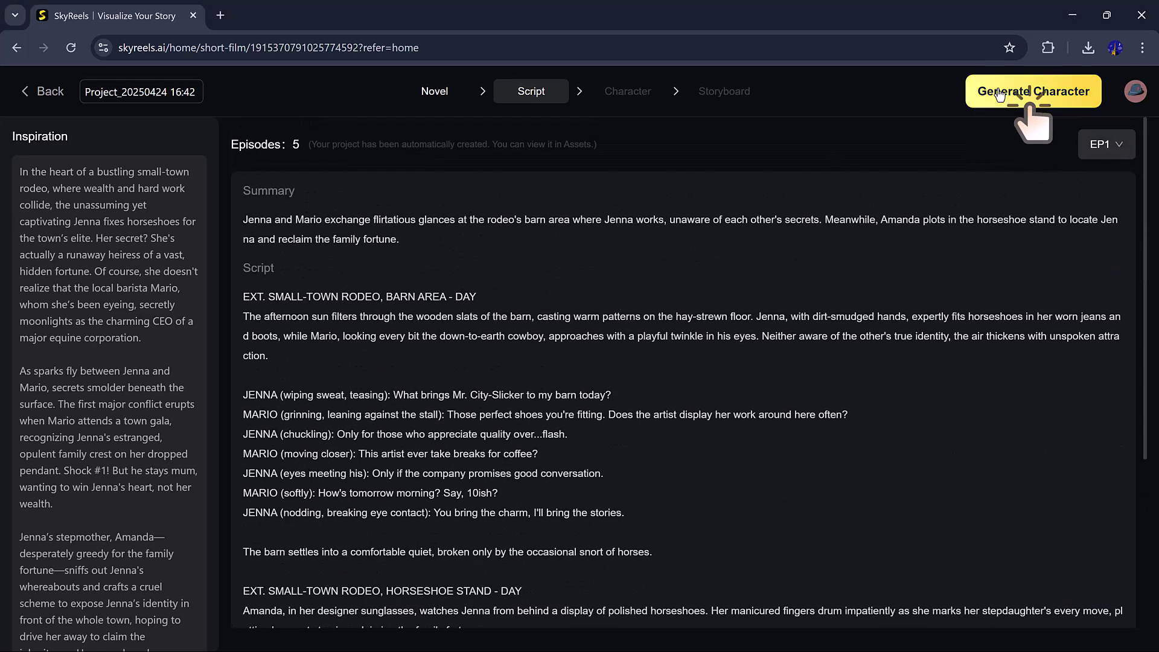
{"action": "left_click", "coordinate": [1000, 94]}
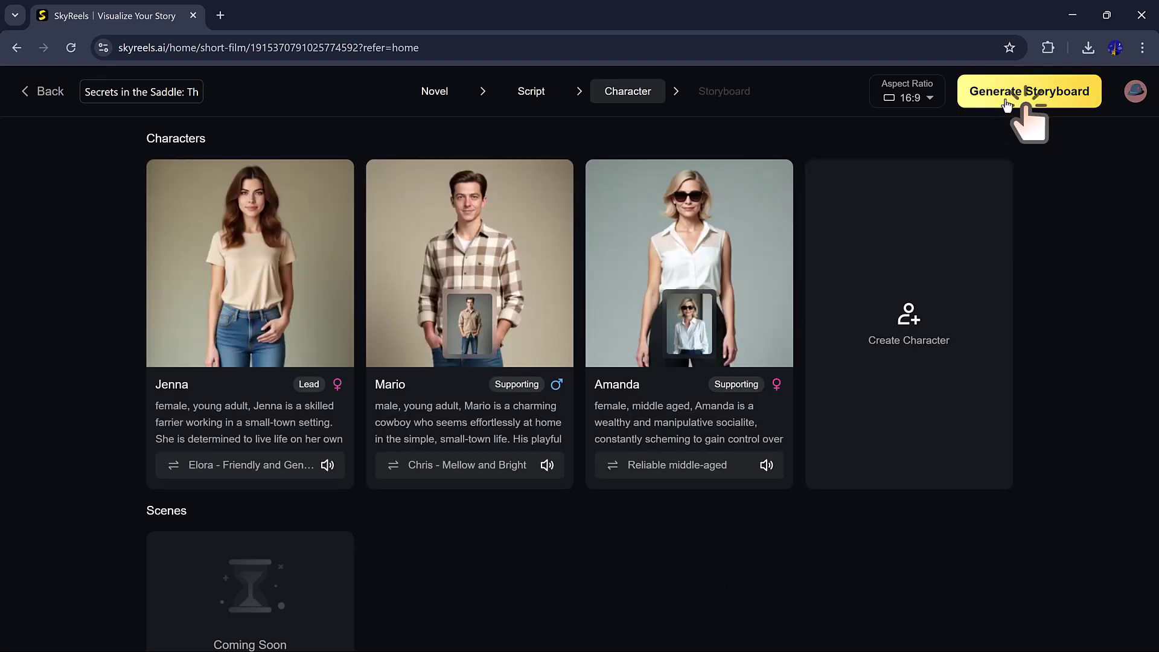
{"action": "left_click", "coordinate": [1007, 103]}
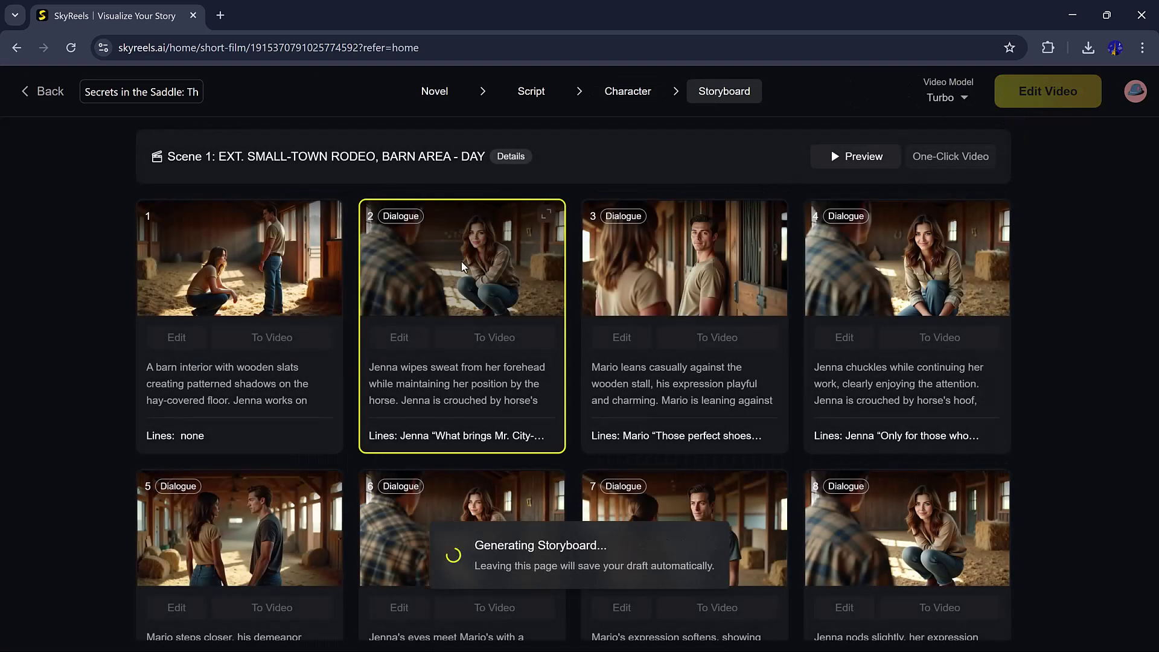
{"action": "left_click", "coordinate": [546, 215]}
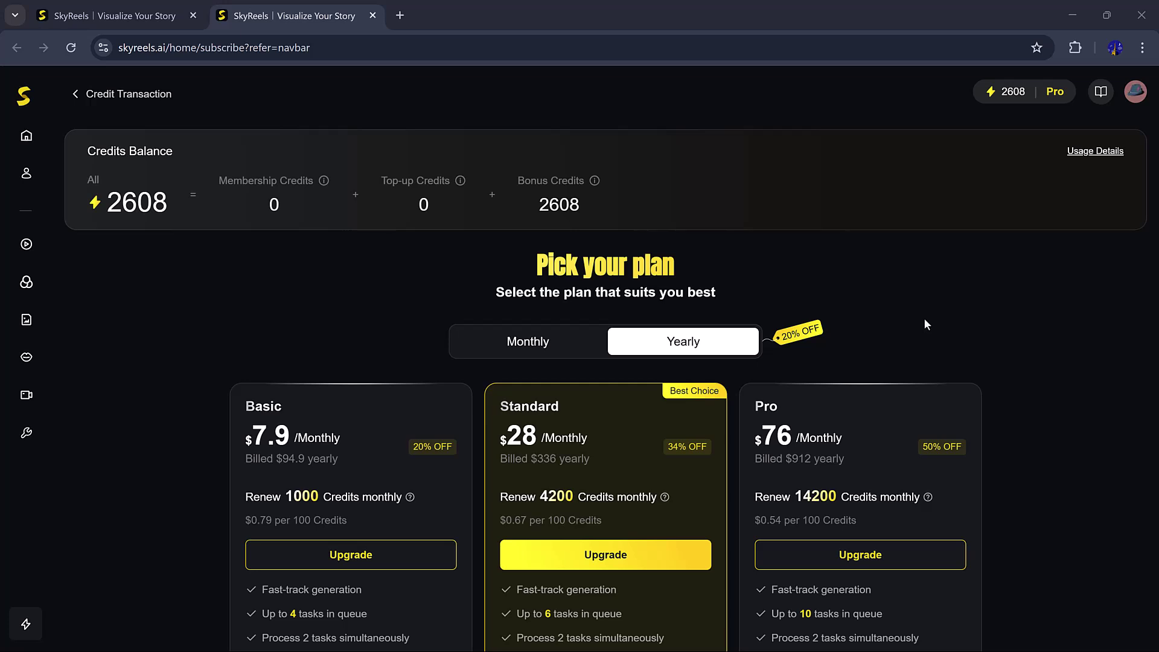
- Scroll through the yearly Basic, Standard and Pro plan cards at $7.9, $28 and $76 per month
{"action": "scroll", "coordinate": [925, 320], "scroll_direction": "down", "scroll_amount": 5}
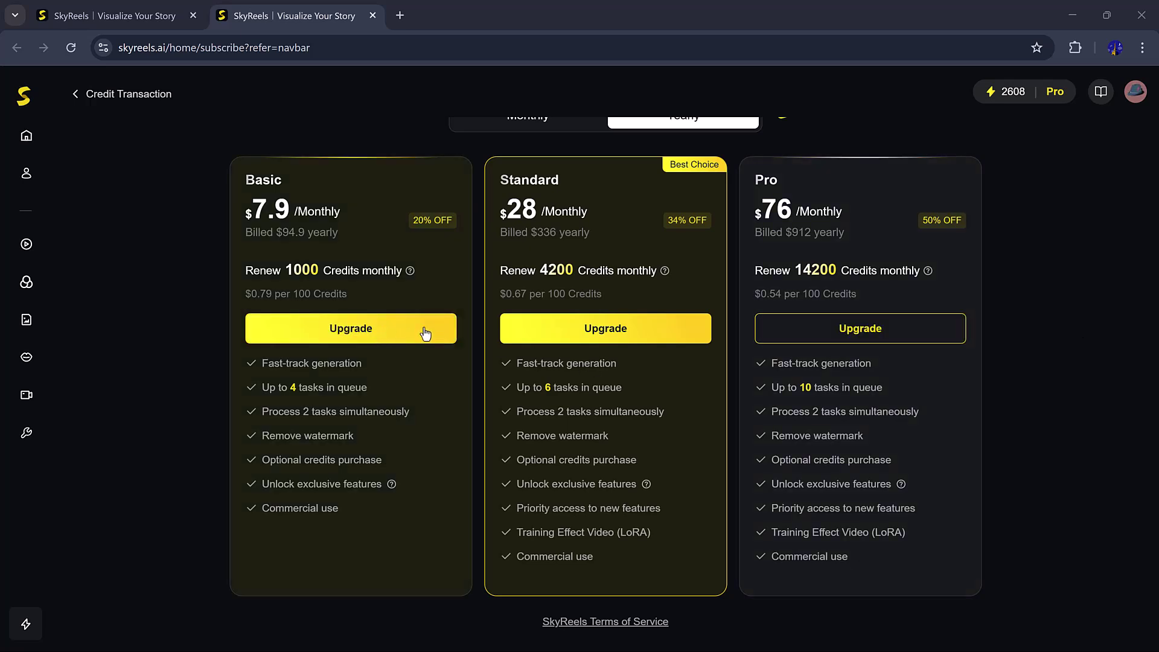
{"action": "scroll", "coordinate": [850, 346], "scroll_direction": "down", "scroll_amount": 1}
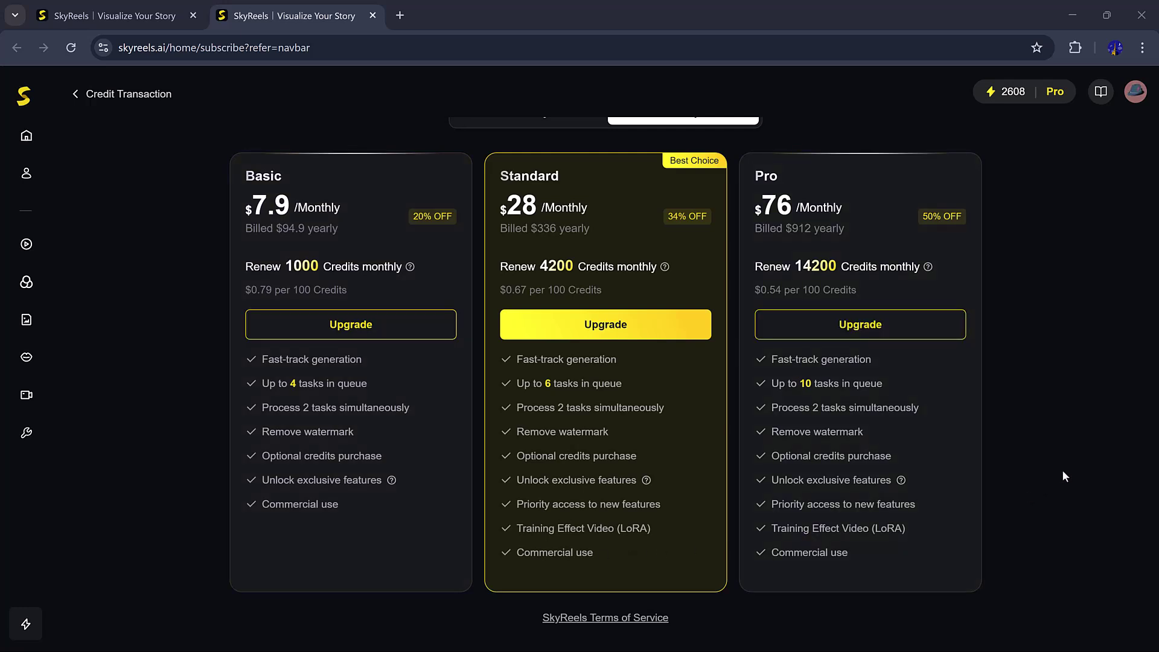
{"action": "scroll", "coordinate": [1064, 468], "scroll_direction": "up", "scroll_amount": 4}
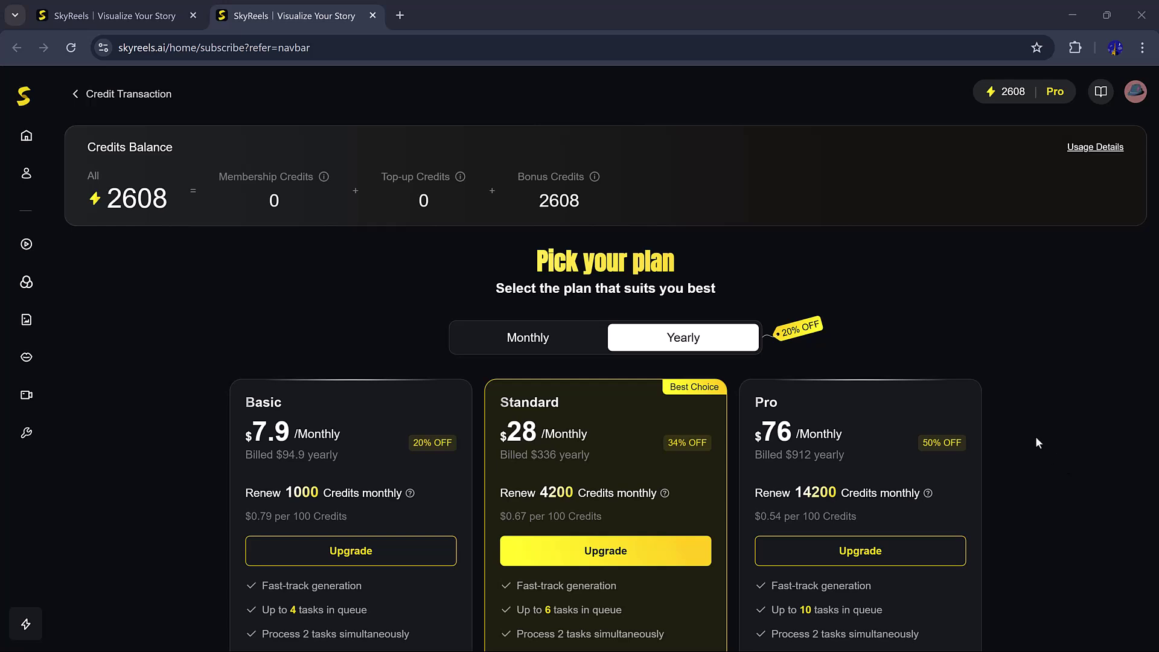
{"action": "scroll", "coordinate": [966, 374], "scroll_direction": "up", "scroll_amount": 1}
{"action": "scroll", "coordinate": [925, 324], "scroll_direction": "down", "scroll_amount": 4}
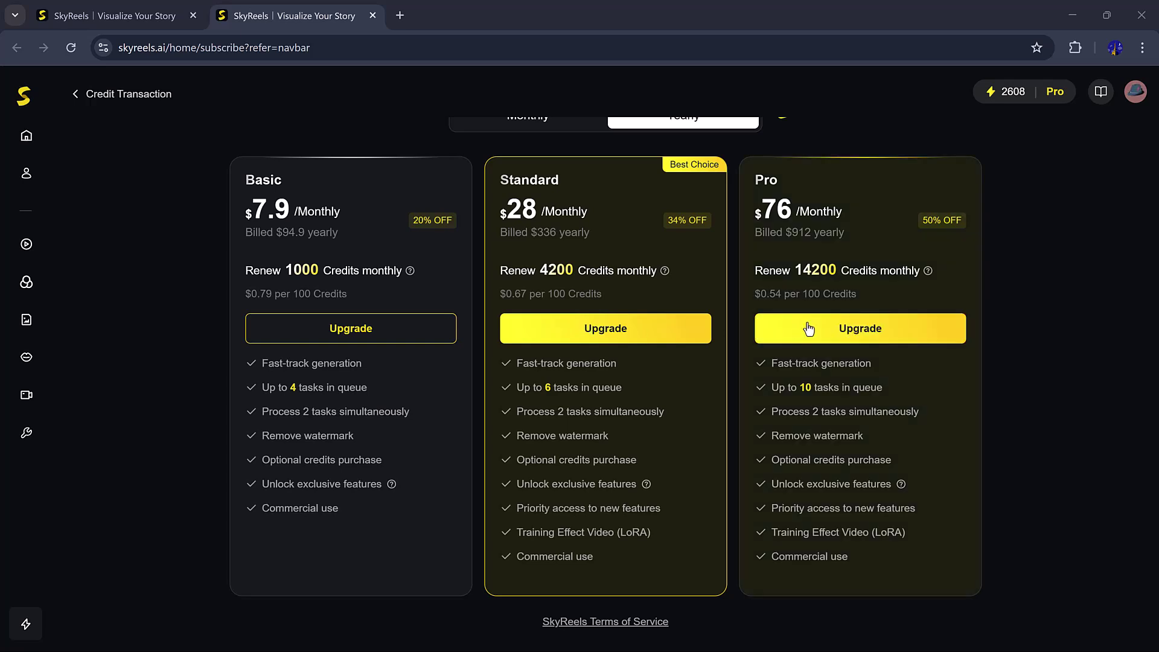
{"action": "scroll", "coordinate": [850, 346], "scroll_direction": "down", "scroll_amount": 1}
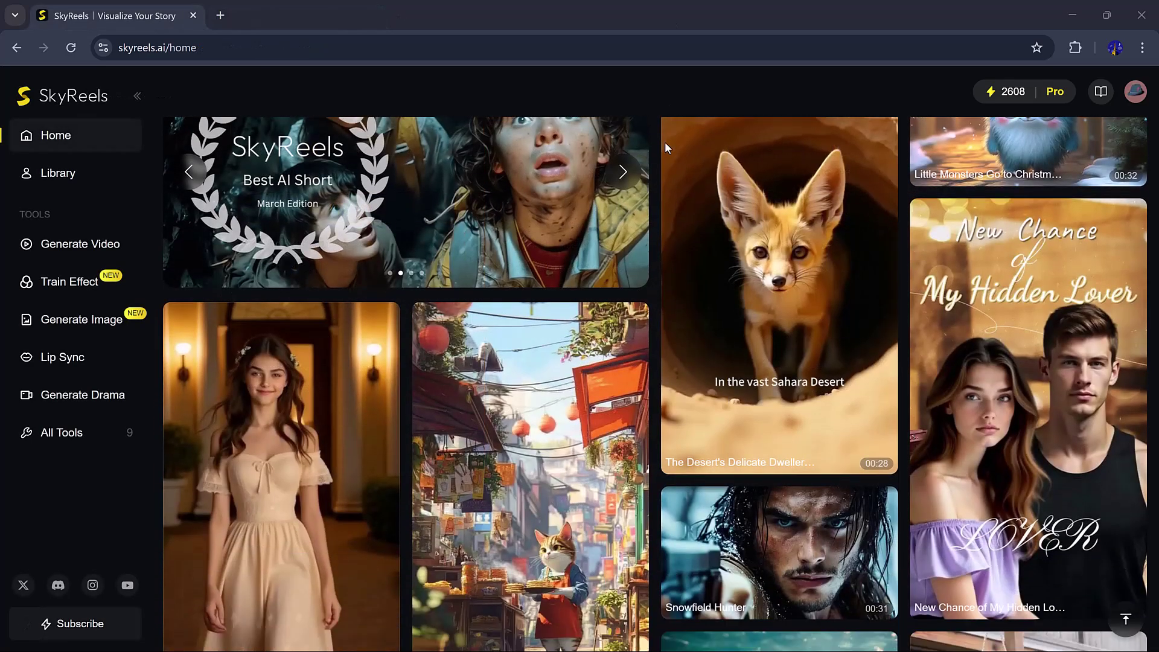
- Scroll down through the home page's Trending Video grid of community clips
{"action": "scroll", "coordinate": [661, 181], "scroll_direction": "down", "scroll_amount": 9}
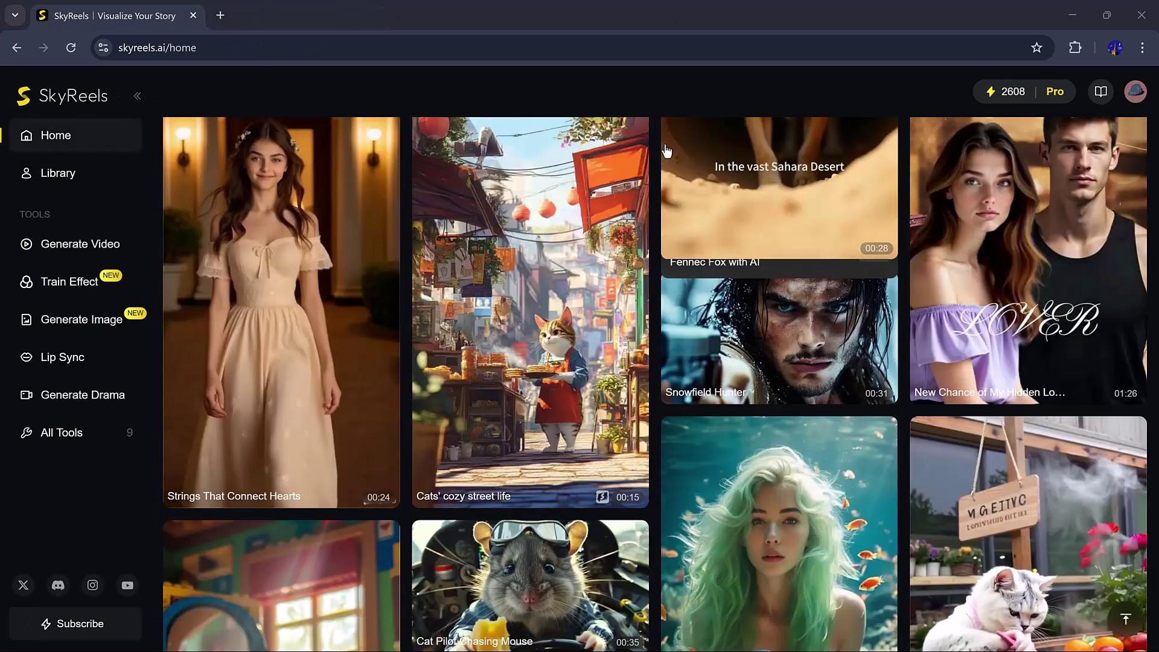
{"action": "scroll", "coordinate": [656, 230], "scroll_direction": "down", "scroll_amount": 8}
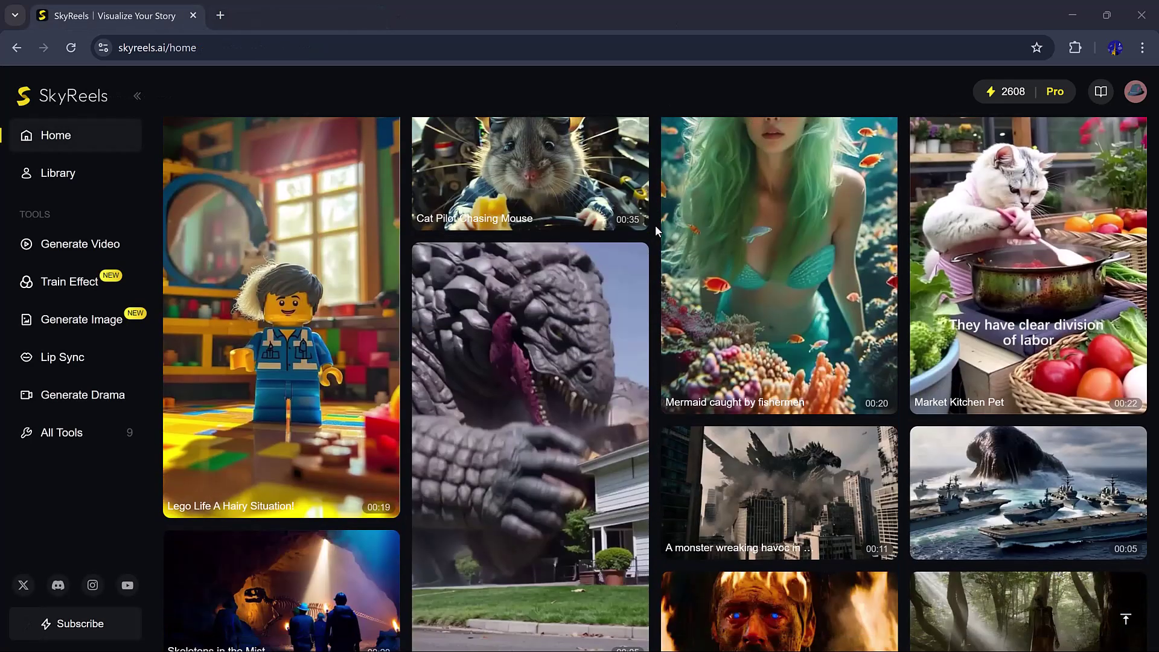
{"action": "scroll", "coordinate": [657, 230], "scroll_direction": "down", "scroll_amount": 10}
{"action": "scroll", "coordinate": [656, 230], "scroll_direction": "down", "scroll_amount": 11}
{"action": "scroll", "coordinate": [656, 229], "scroll_direction": "down", "scroll_amount": 10}
{"action": "scroll", "coordinate": [656, 230], "scroll_direction": "down", "scroll_amount": 10}
{"action": "scroll", "coordinate": [656, 230], "scroll_direction": "down", "scroll_amount": 10}
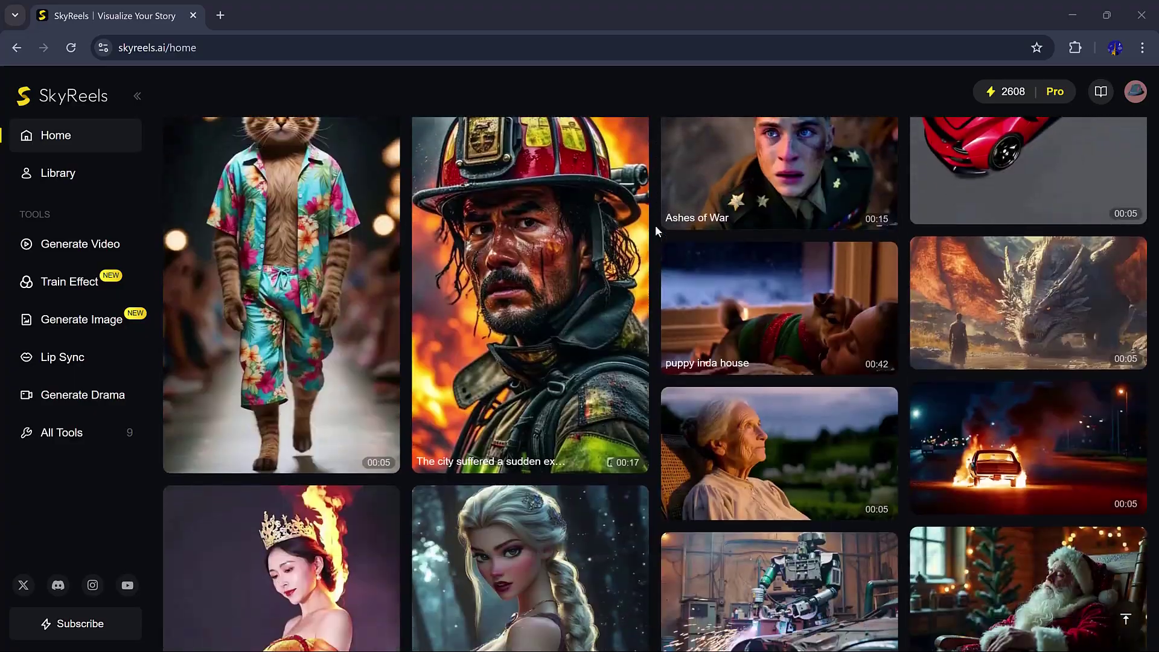